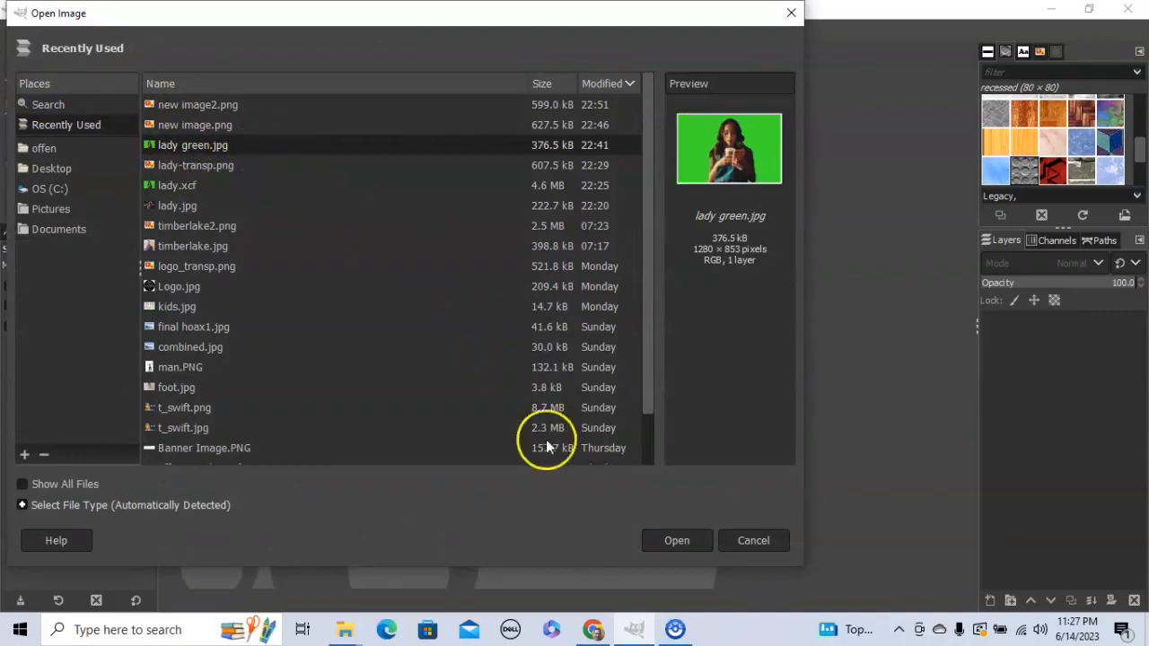
Step: Open lady green.jpg and select its green background with Select by Color
{"action": "left_click", "coordinate": [675, 536]}
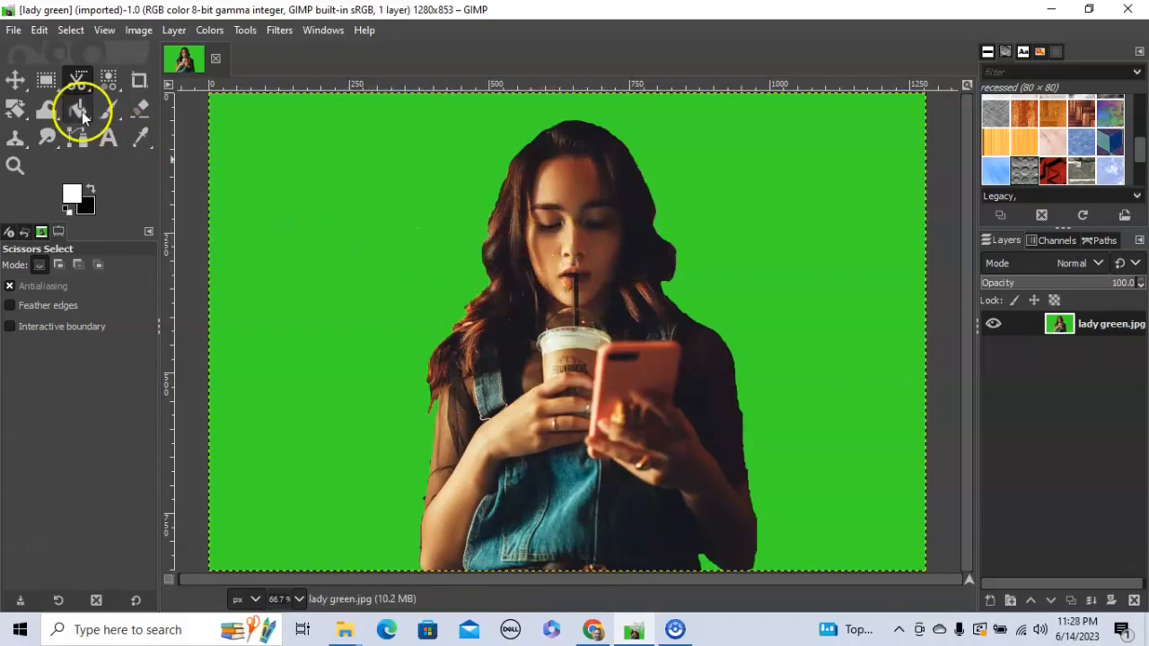
{"action": "left_click", "coordinate": [108, 83]}
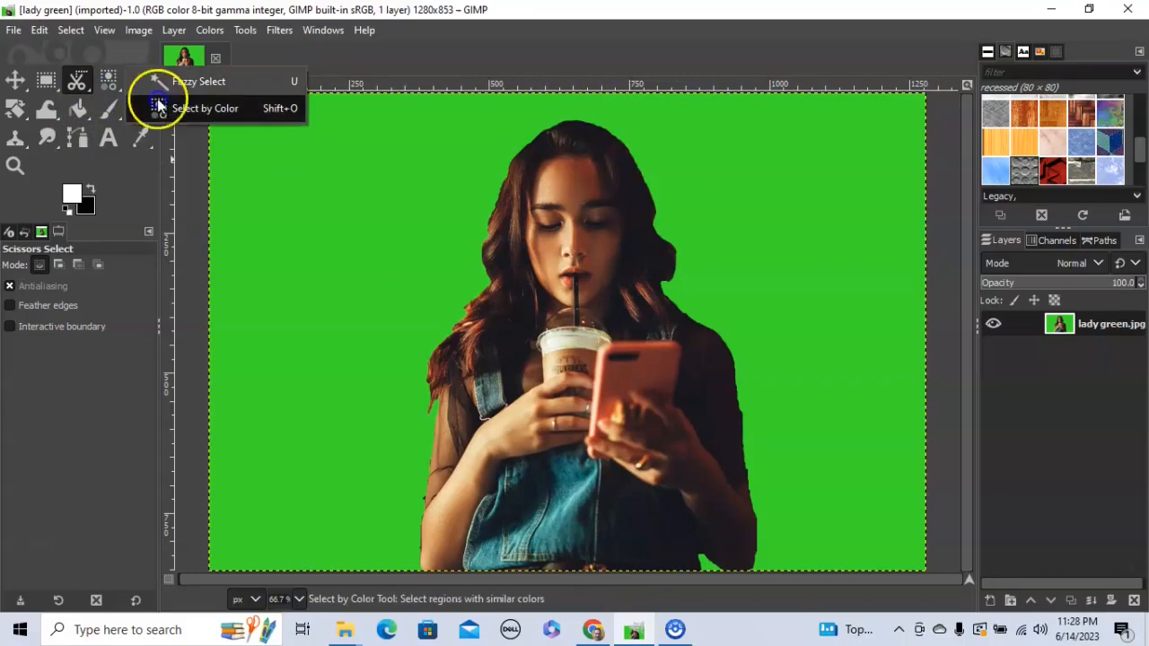
{"action": "left_click", "coordinate": [197, 109]}
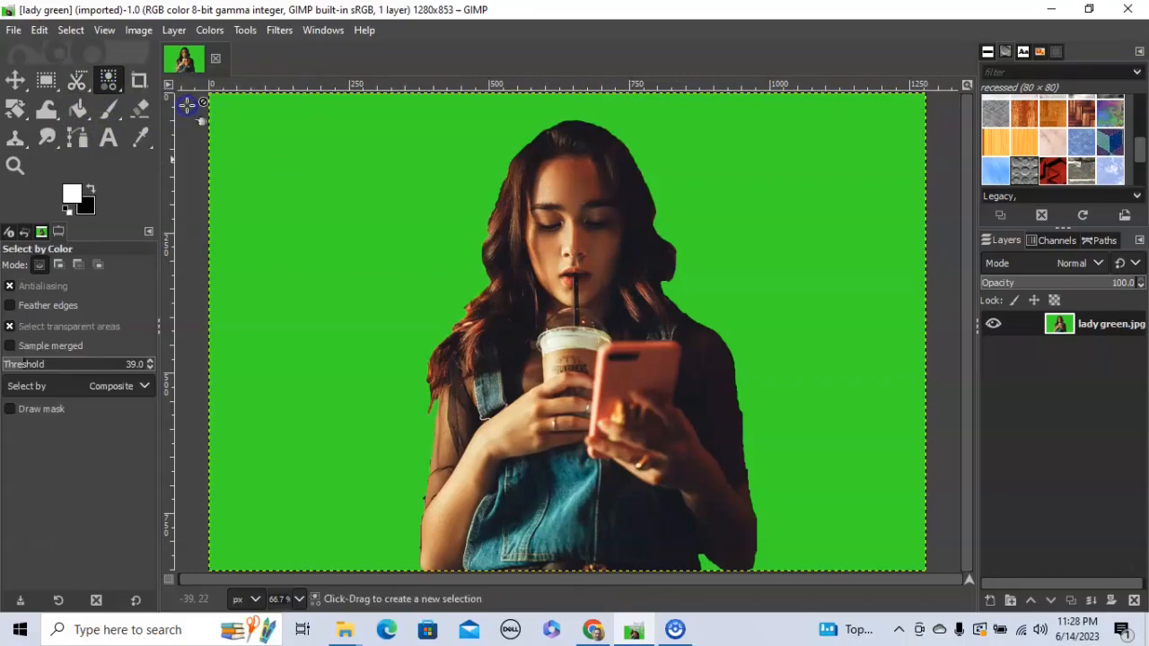
{"action": "left_click", "coordinate": [392, 215]}
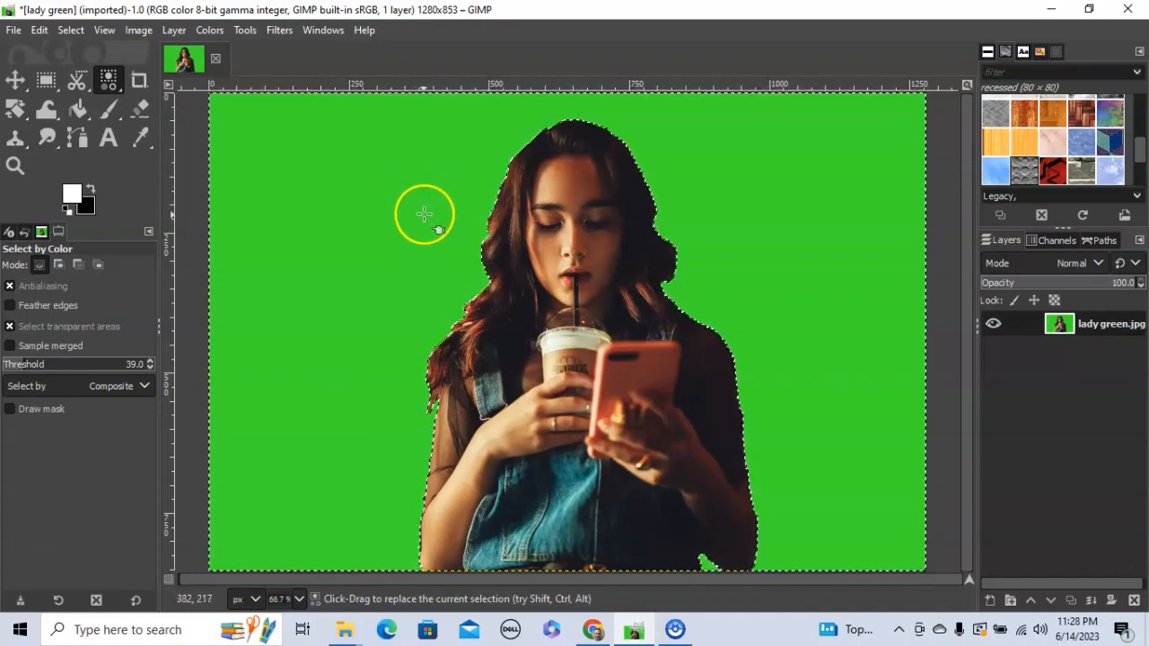
Step: Try deleting the selected green background, and undo the deletion
{"action": "key", "text": "Delete"}
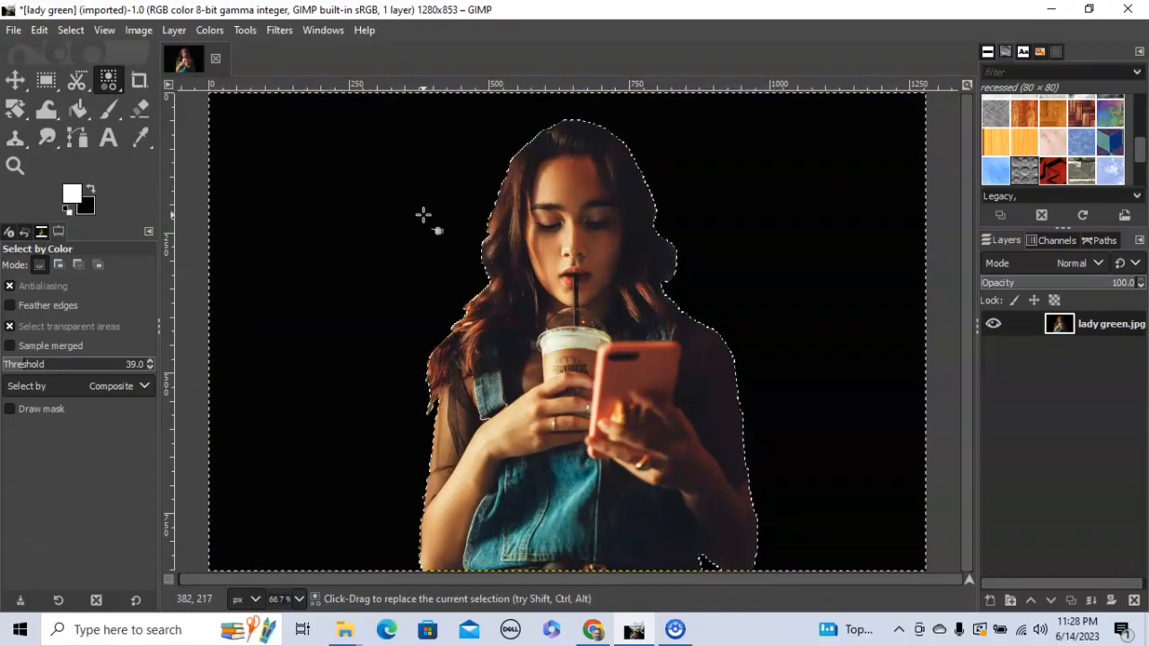
{"action": "key", "text": "ctrl"}
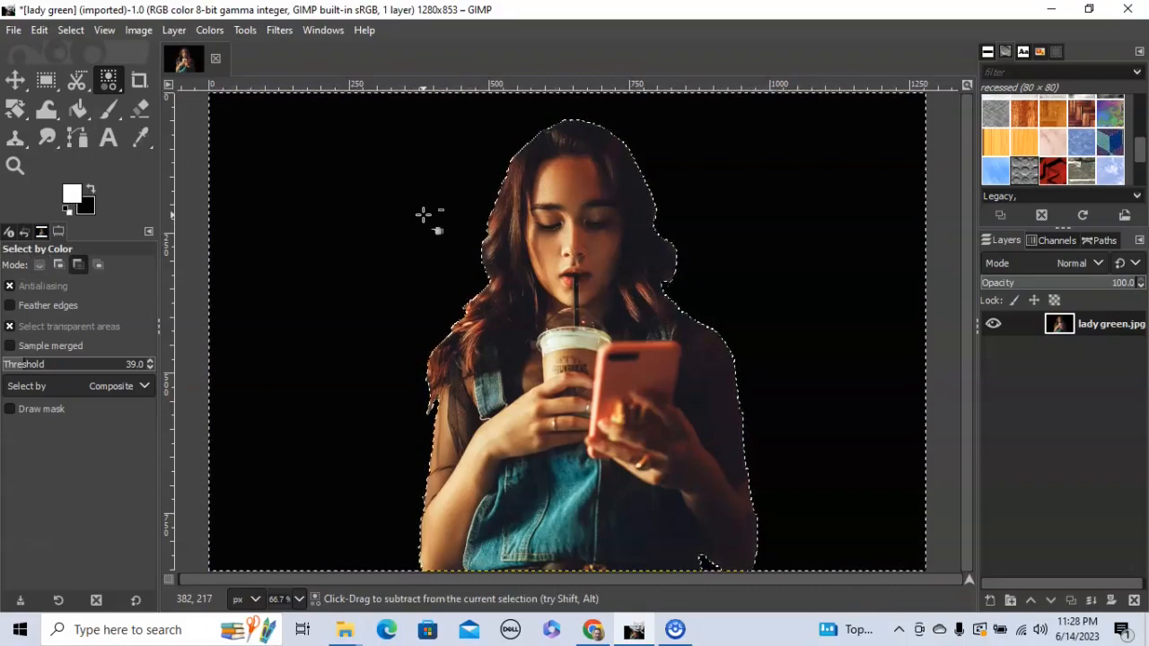
{"action": "key", "text": "ctrl+z"}
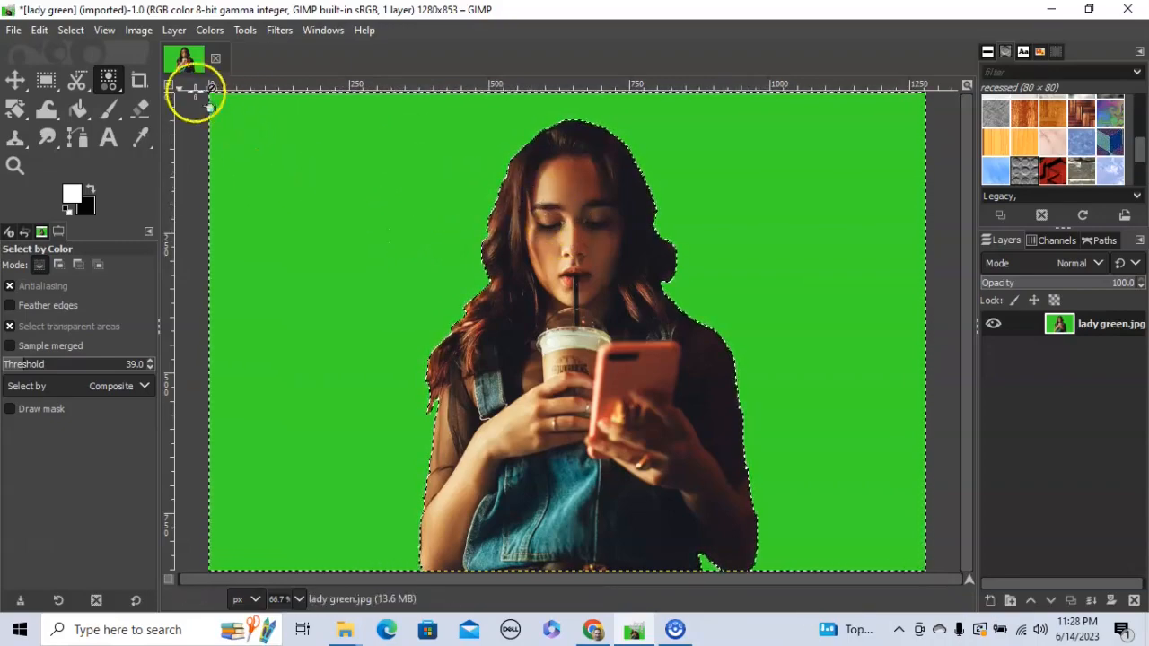
Step: Invert the selection to cover the woman instead of the background, testing it with a deletion and undoing that deletion
{"action": "left_click", "coordinate": [79, 29]}
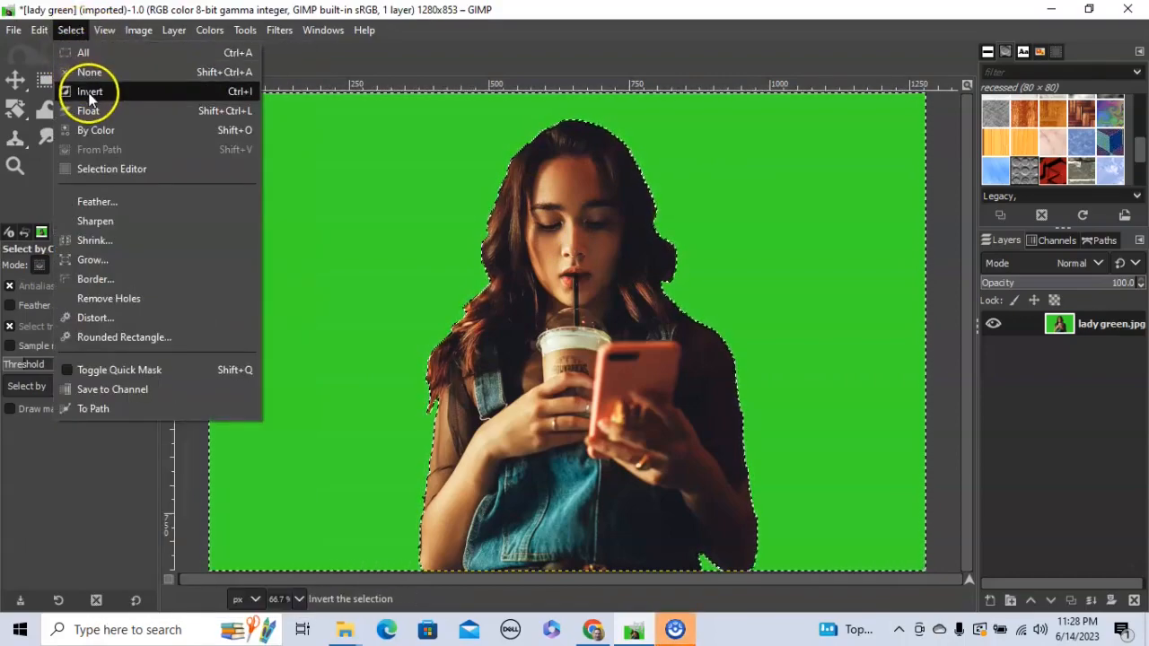
{"action": "left_click", "coordinate": [88, 91]}
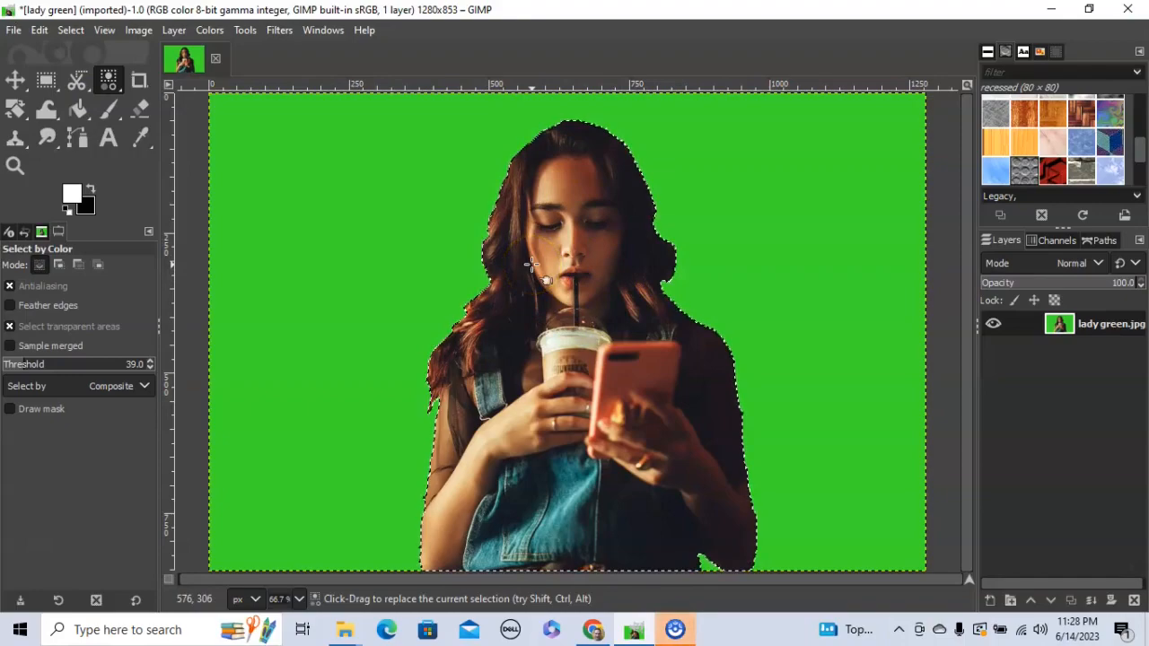
{"action": "key", "text": "Delete"}
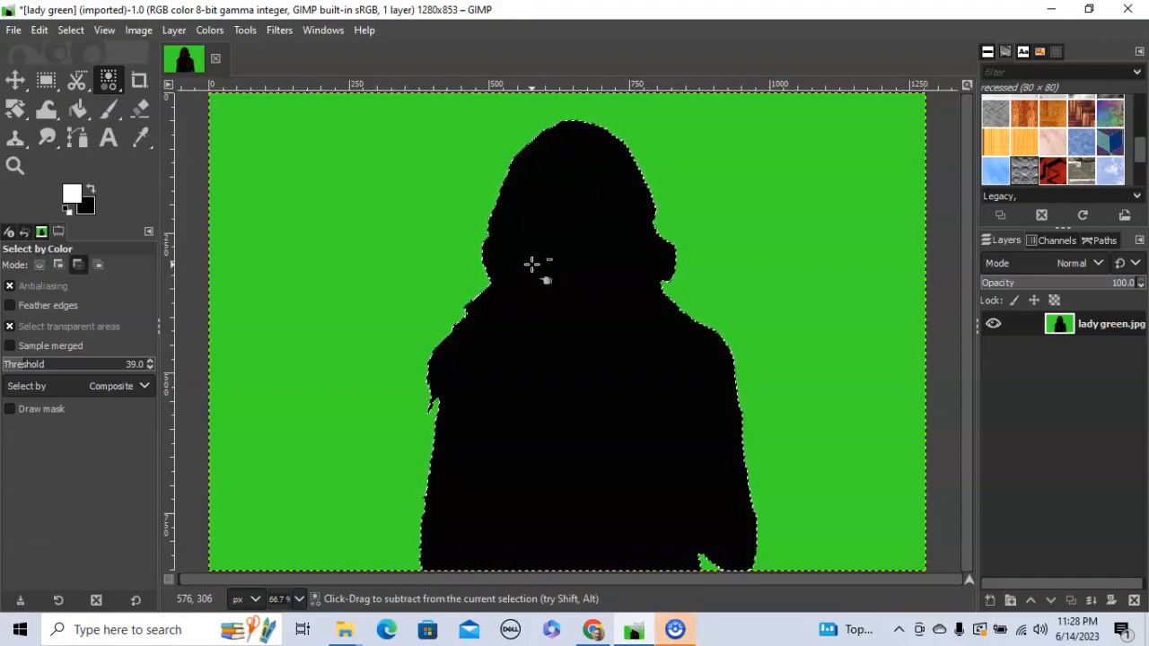
{"action": "key", "text": "ctrl+z"}
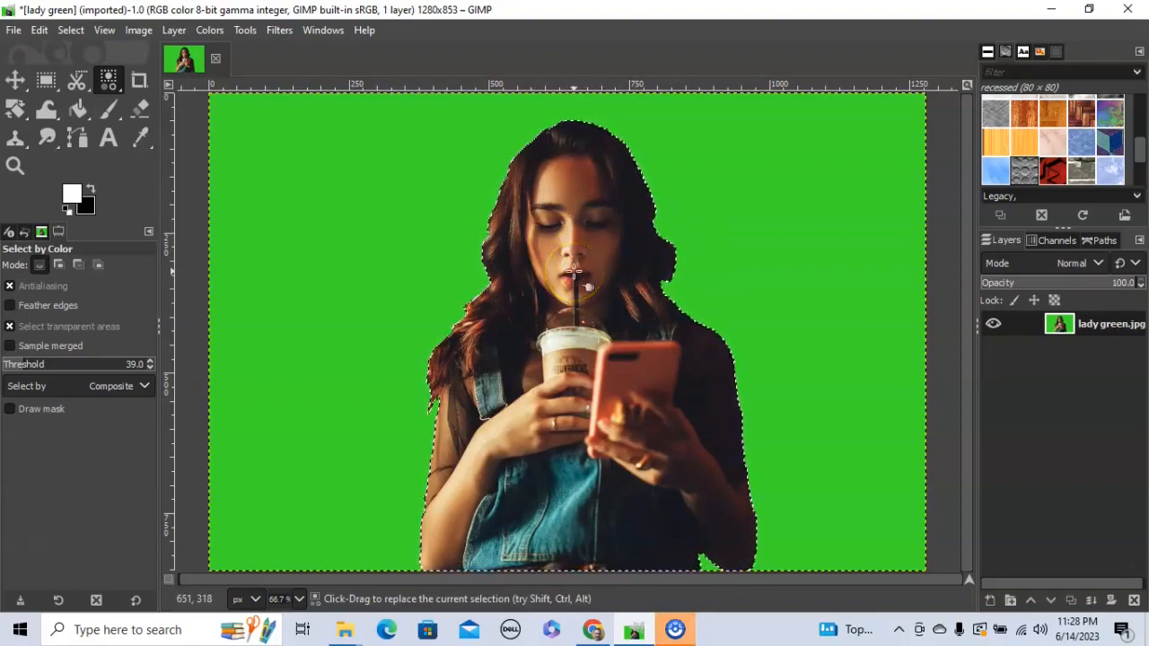
Step: Paste a copy of the selected woman onto a new layer and hide the lady green.jpg layer
{"action": "key", "text": "ctrl"}
{"action": "key", "text": "ctrl+c"}
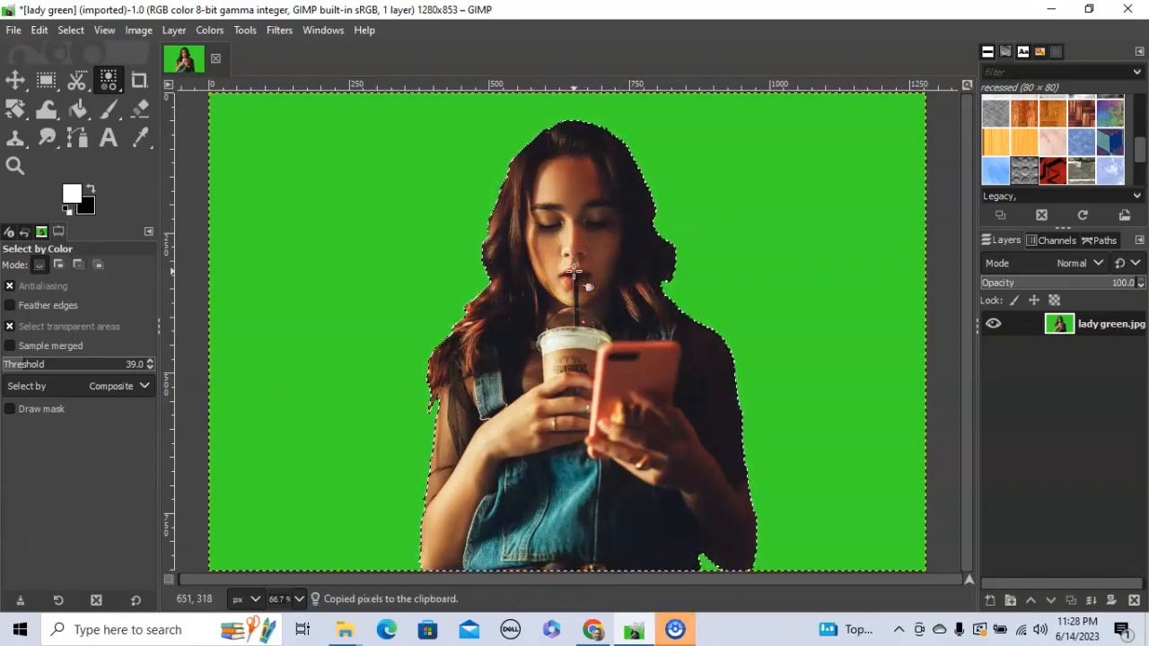
{"action": "key", "text": "ctrl"}
{"action": "key", "text": "ctrl+v"}
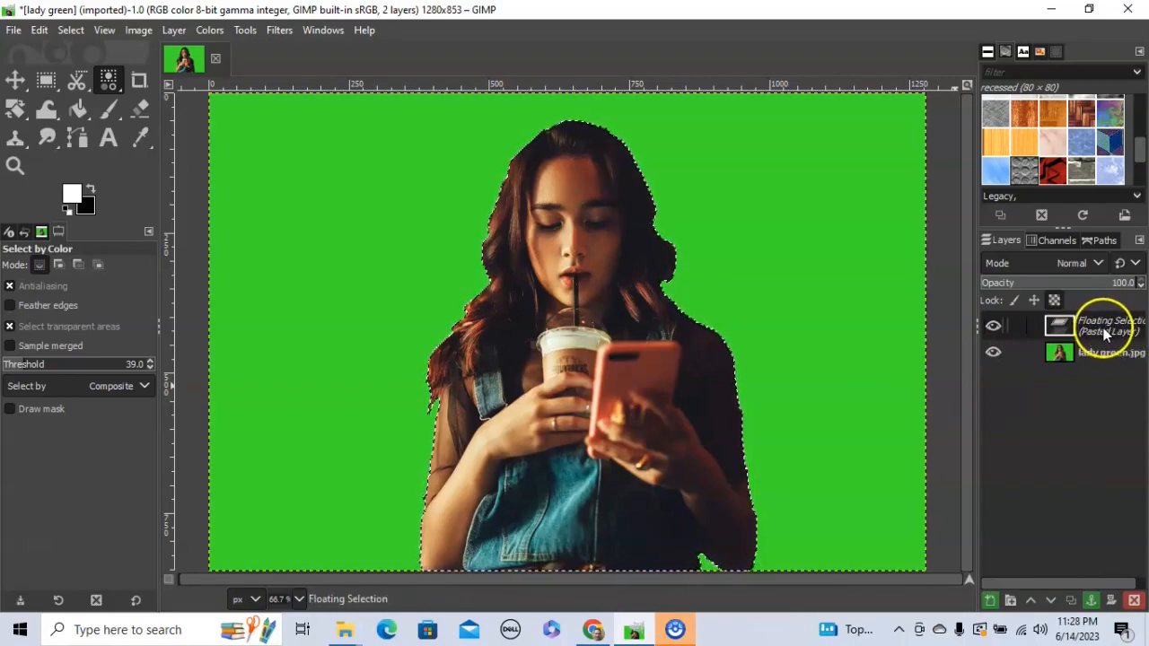
{"action": "left_click", "coordinate": [990, 601]}
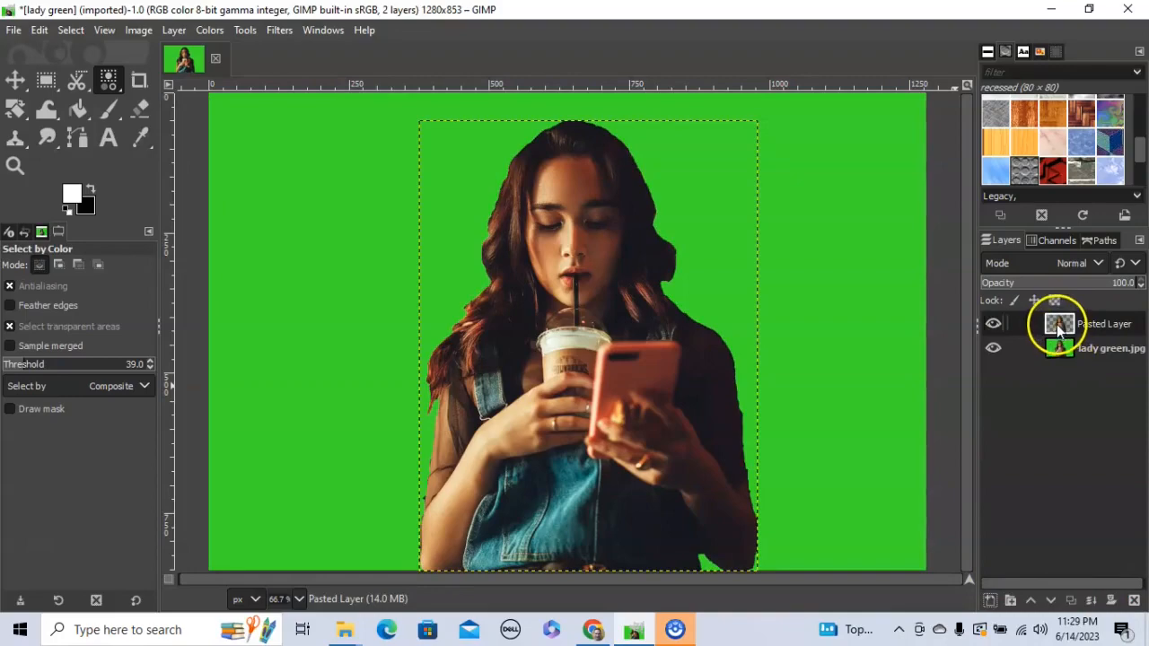
{"action": "left_click", "coordinate": [994, 352]}
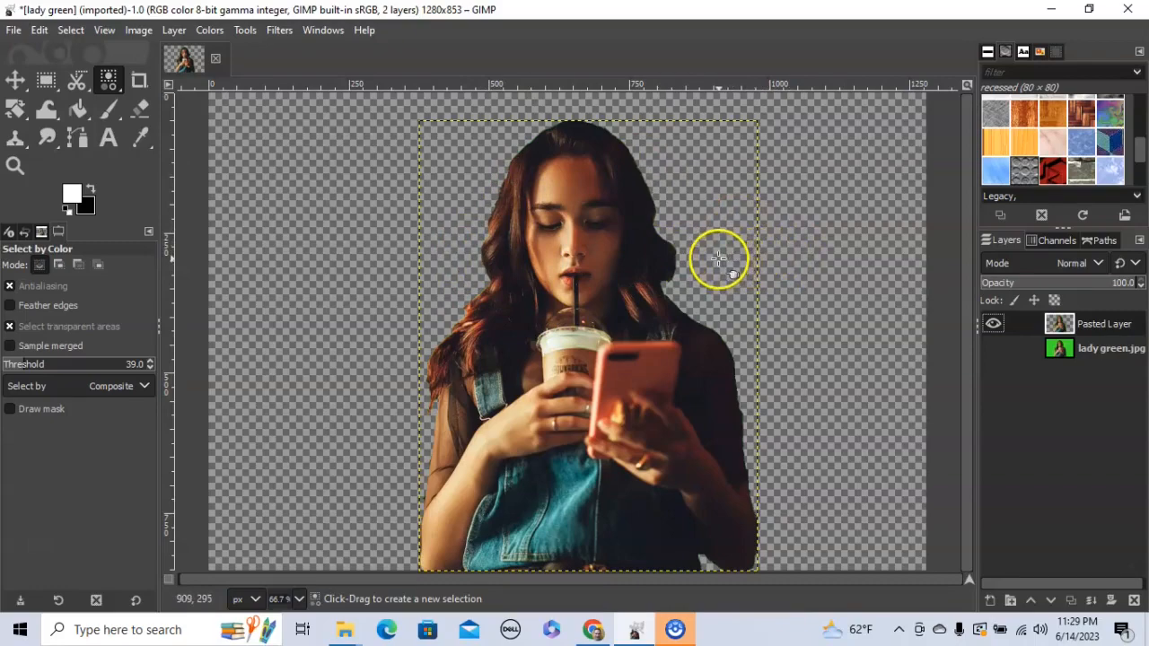
Step: Export the image as new image.png in the Remove Background folder, replacing the existing file and keeping the default PNG options
{"action": "left_click", "coordinate": [15, 31]}
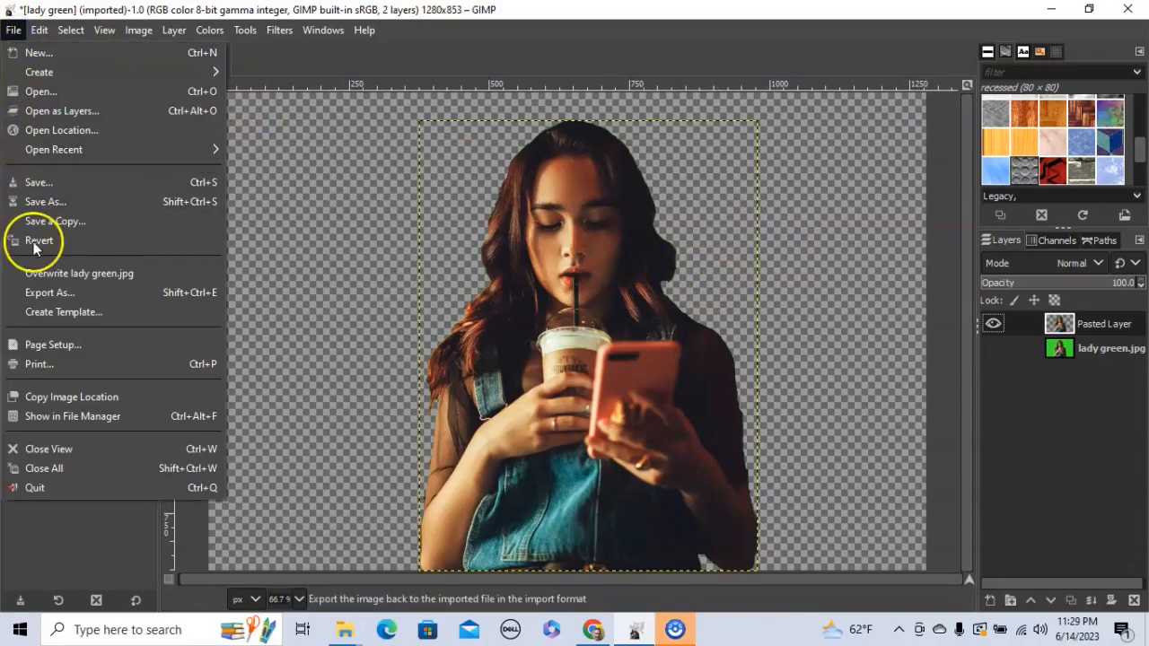
{"action": "left_click", "coordinate": [42, 295]}
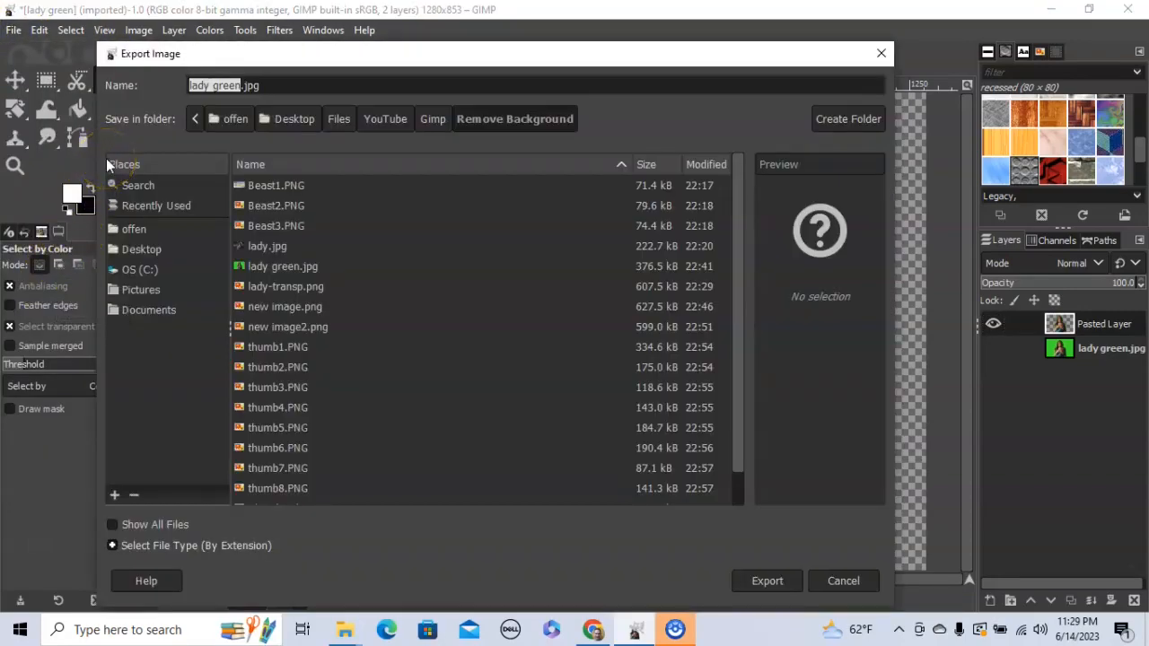
{"action": "type", "text": "new image"}
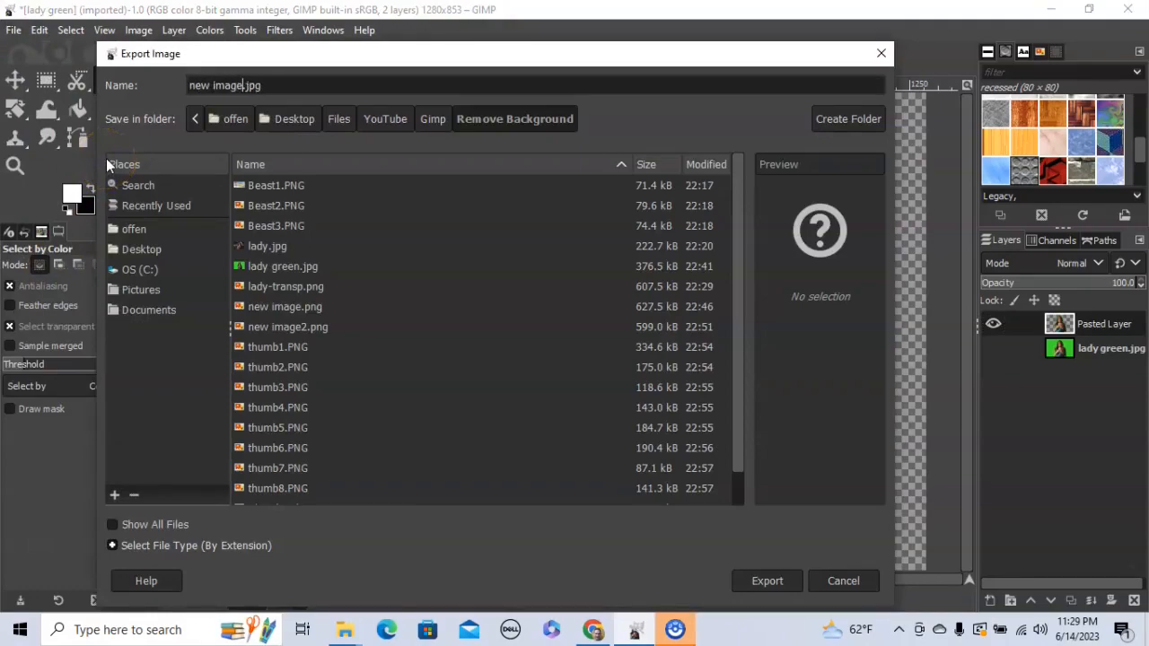
{"action": "left_click", "coordinate": [270, 85]}
{"action": "type", "text": "p"}
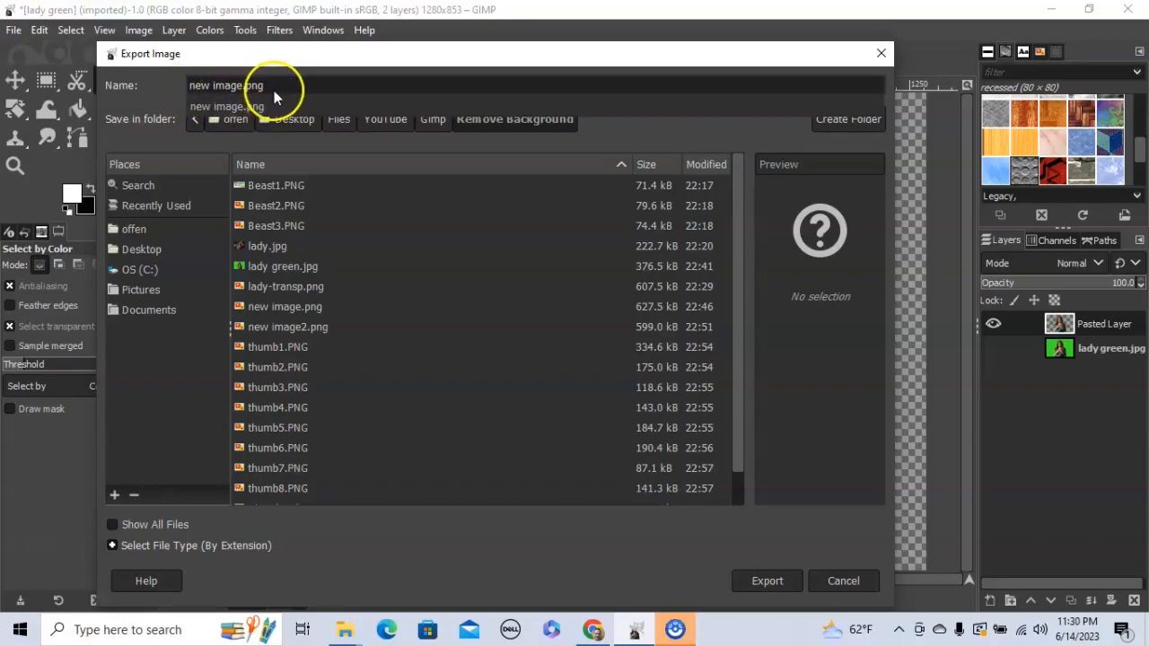
{"action": "left_click", "coordinate": [768, 582]}
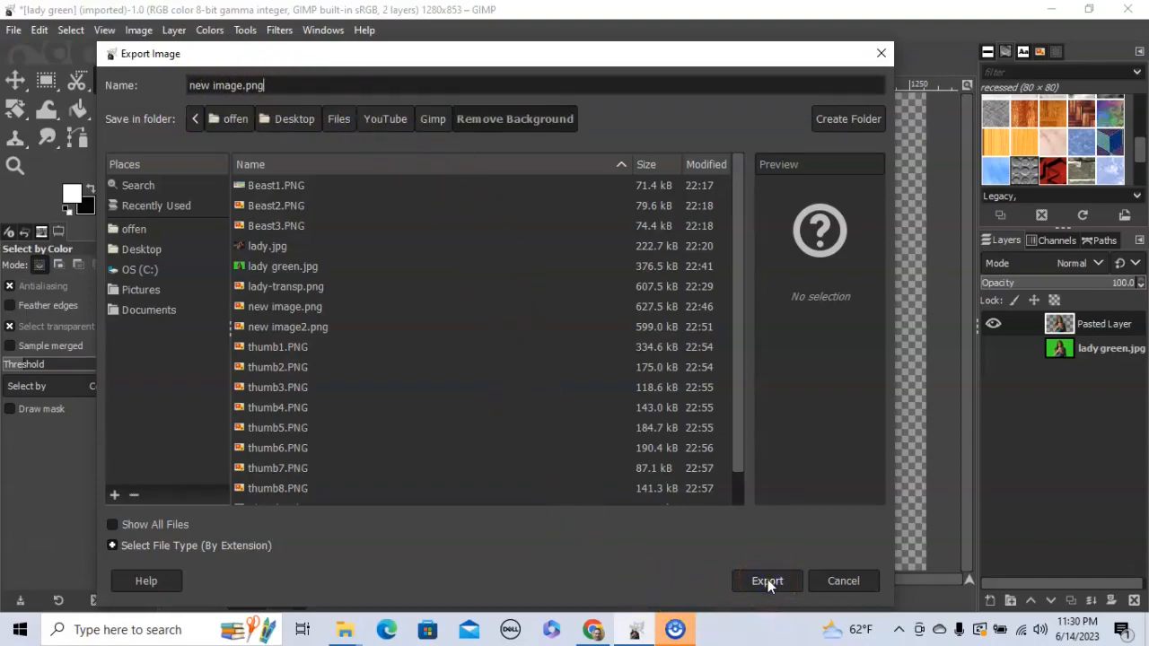
{"action": "left_click", "coordinate": [768, 581]}
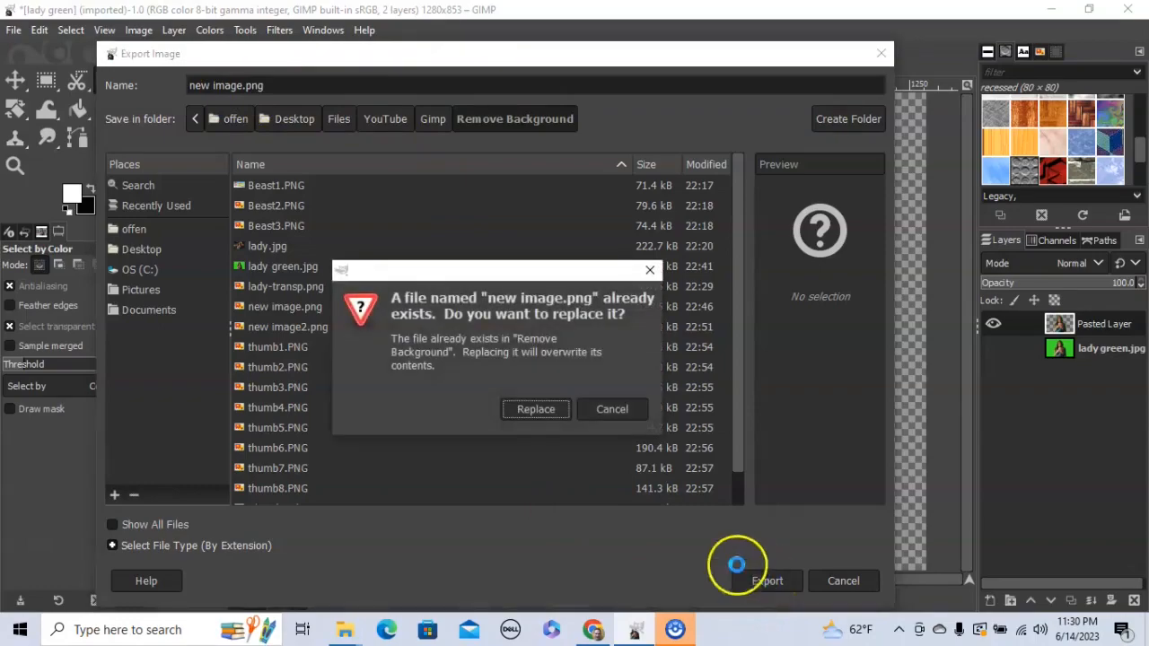
{"action": "left_click", "coordinate": [534, 411]}
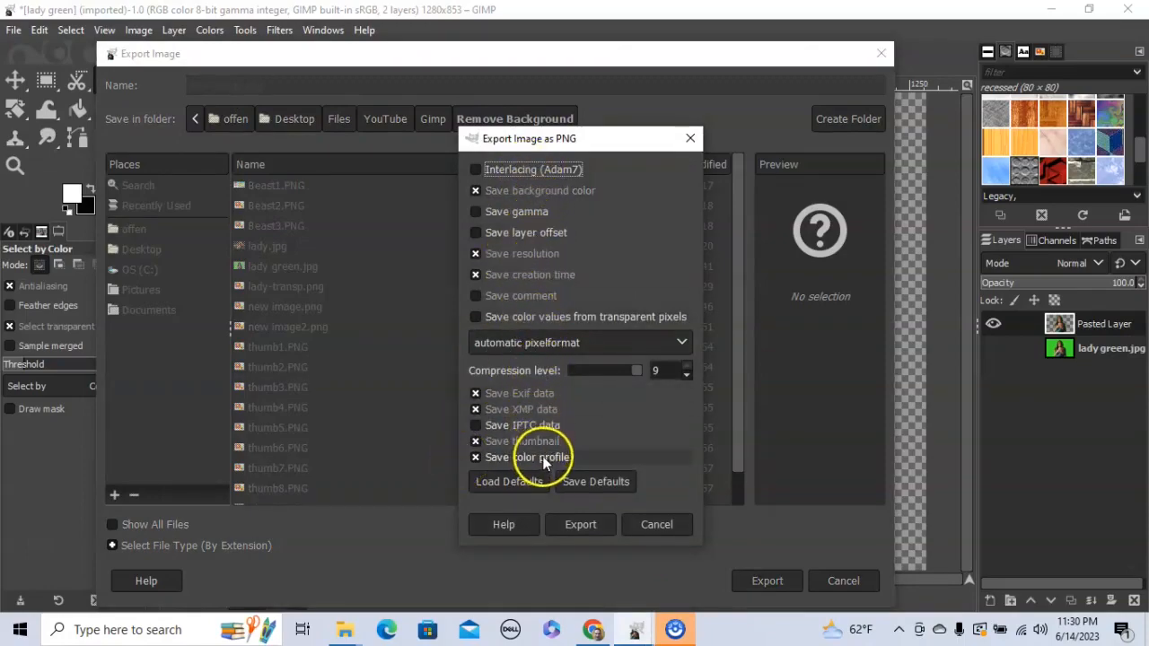
{"action": "left_click", "coordinate": [581, 526]}
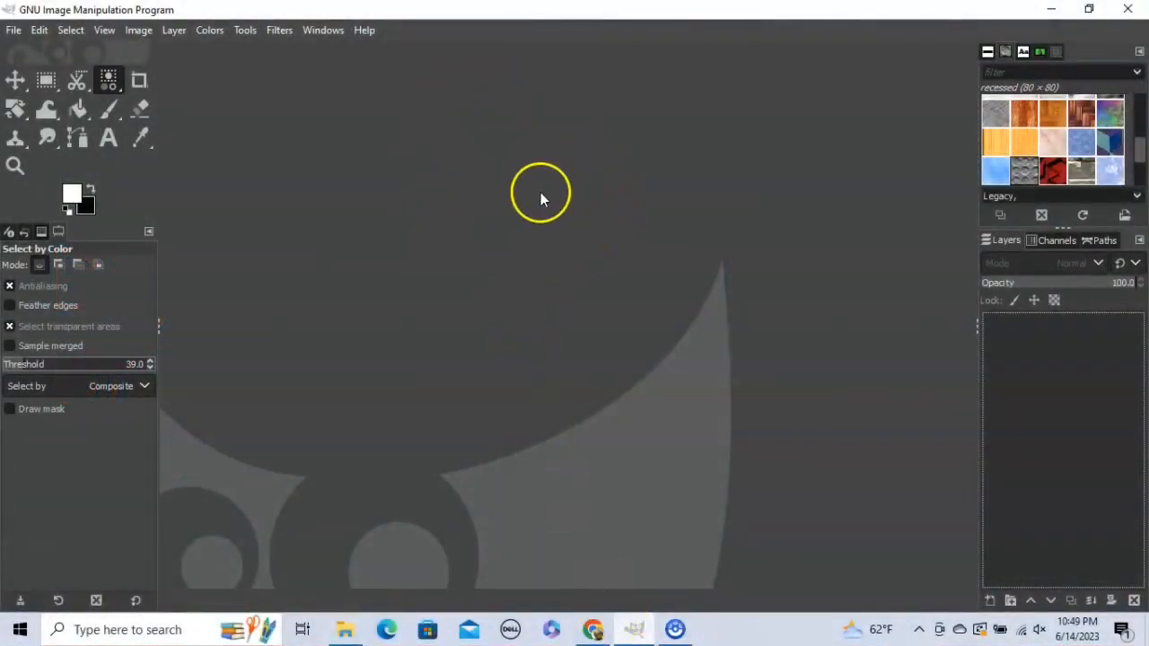
Step: Open lady.jpg from the Remove Background folder
{"action": "left_click", "coordinate": [13, 30]}
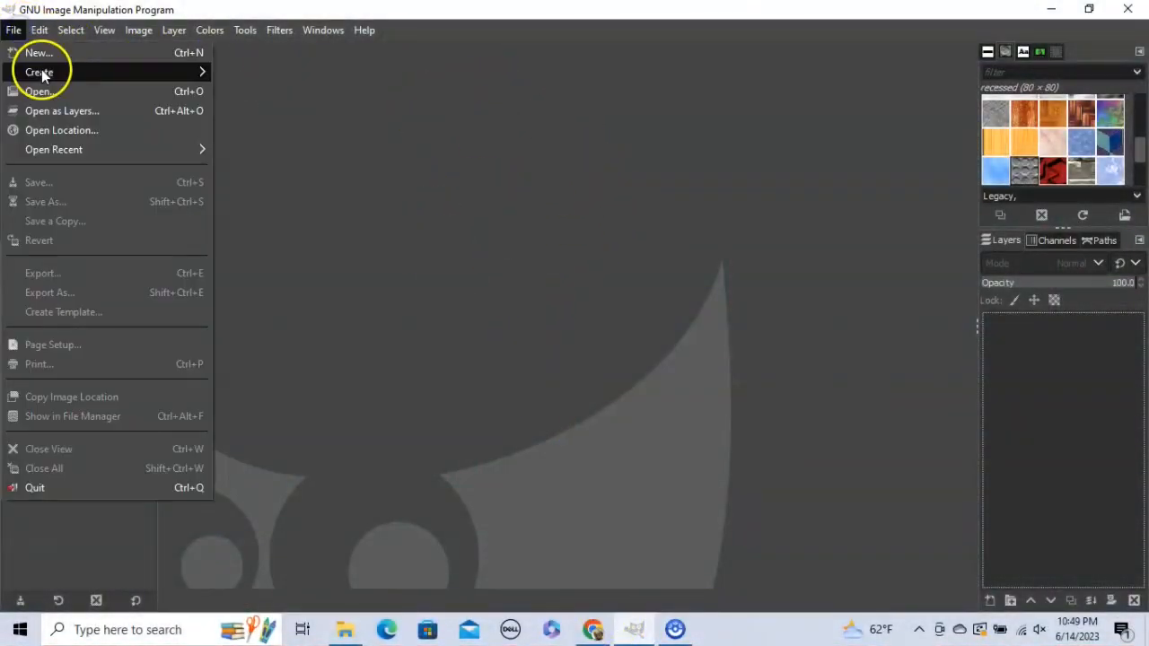
{"action": "left_click", "coordinate": [40, 92]}
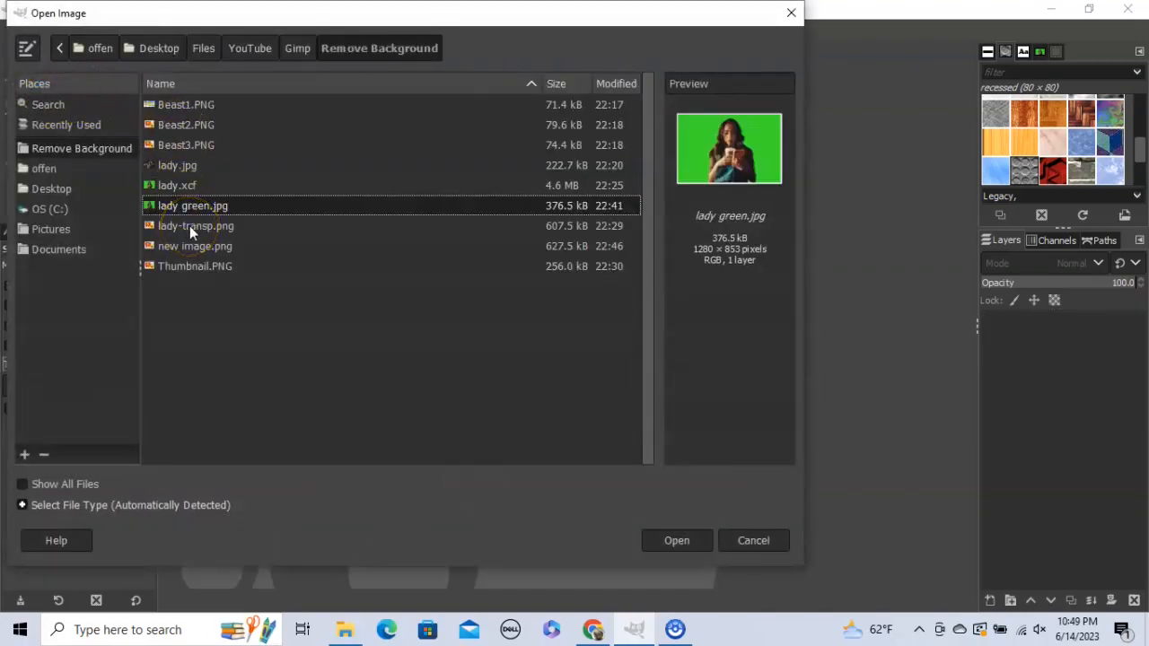
{"action": "left_click", "coordinate": [173, 164]}
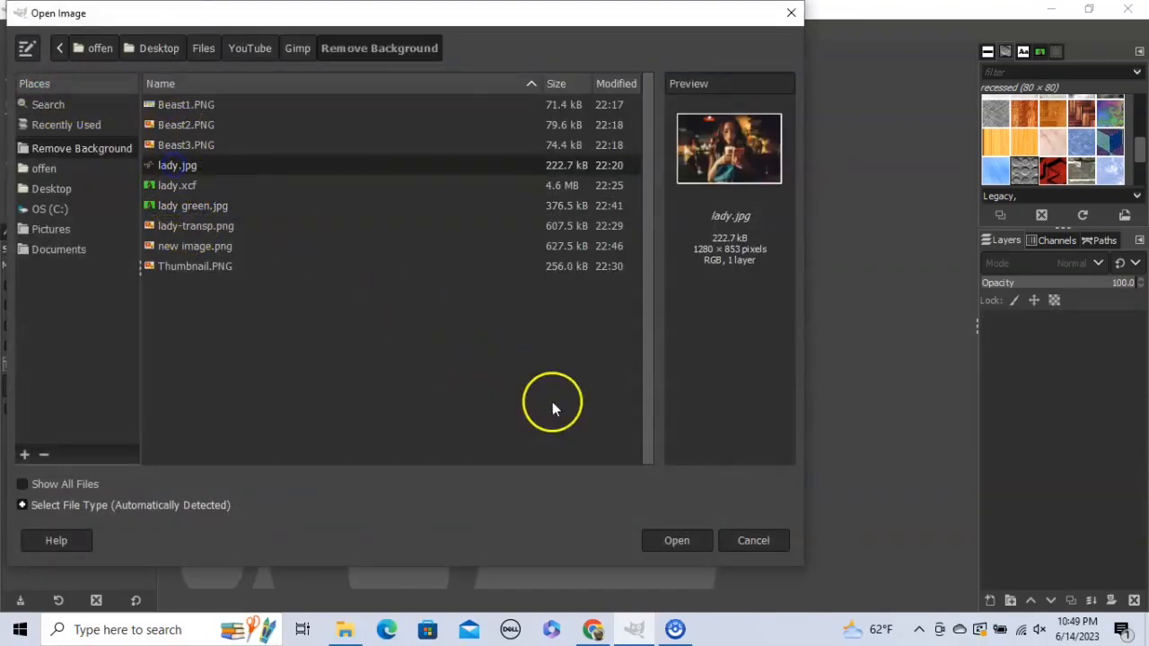
{"action": "left_click", "coordinate": [642, 541]}
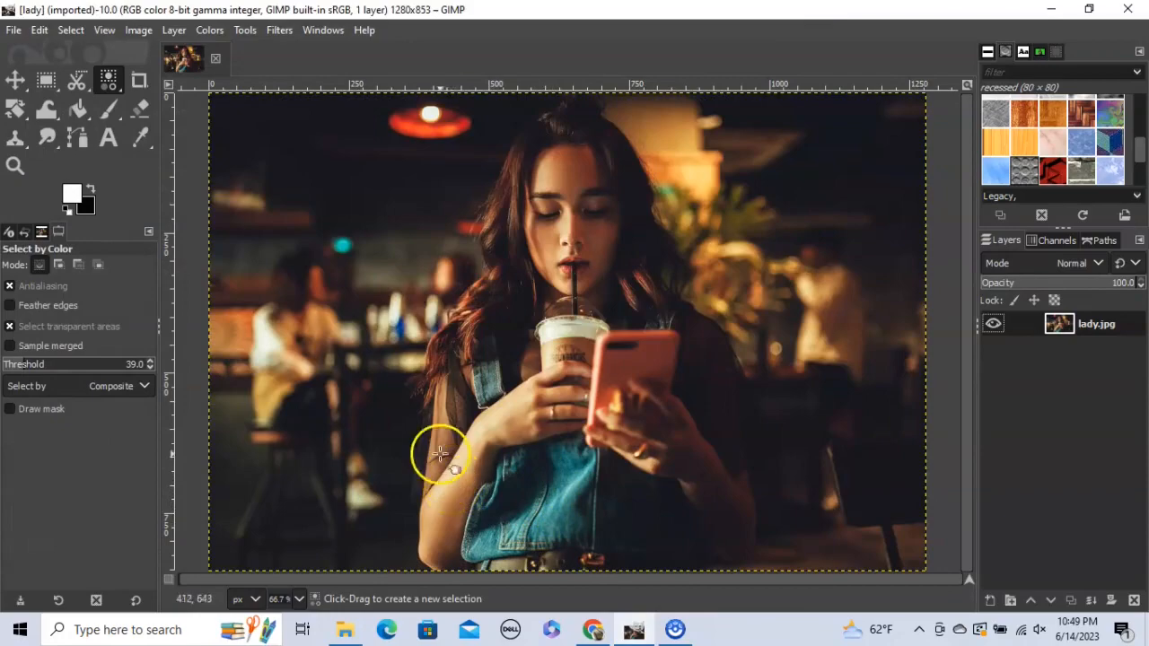
Step: Start a Scissors Select outline at the woman's belt on the image's lower edge, tracing around her elbow and up the sheer sleeve
{"action": "left_click", "coordinate": [78, 90]}
{"action": "left_click", "coordinate": [153, 109]}
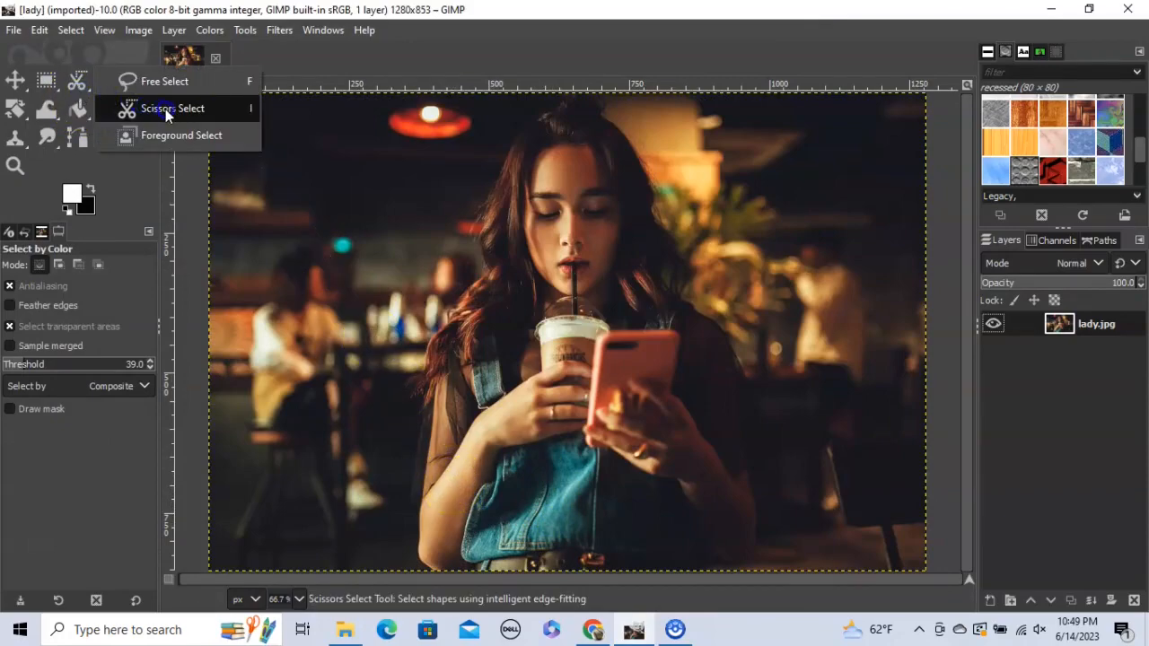
{"action": "left_click", "coordinate": [470, 570]}
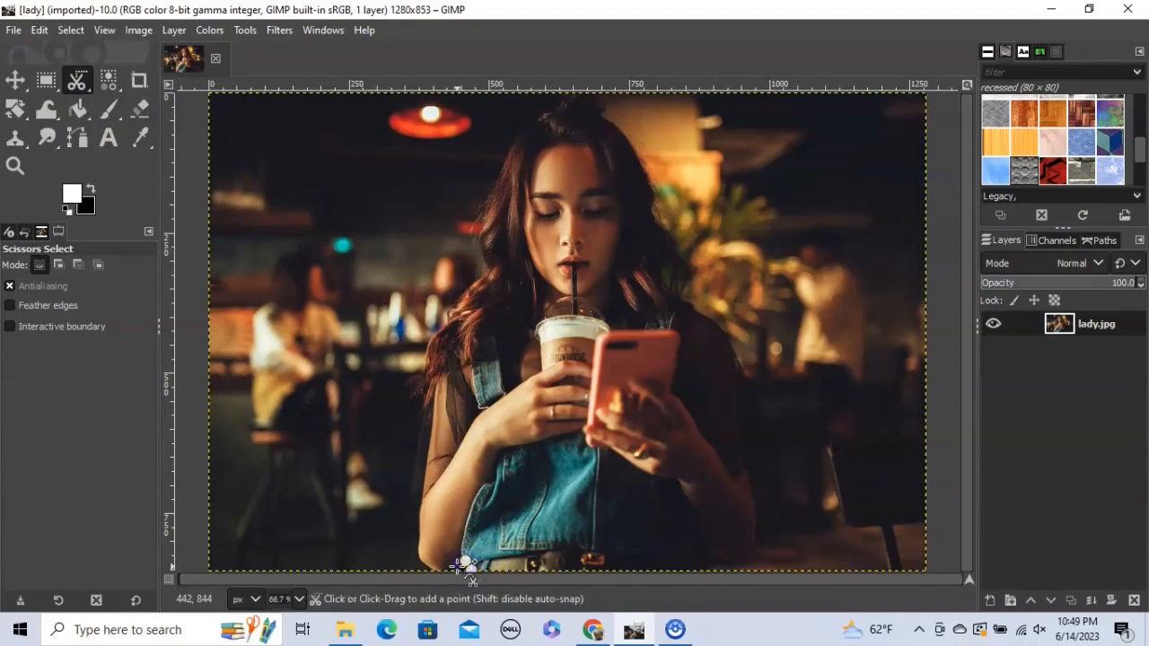
{"action": "left_click", "coordinate": [458, 567]}
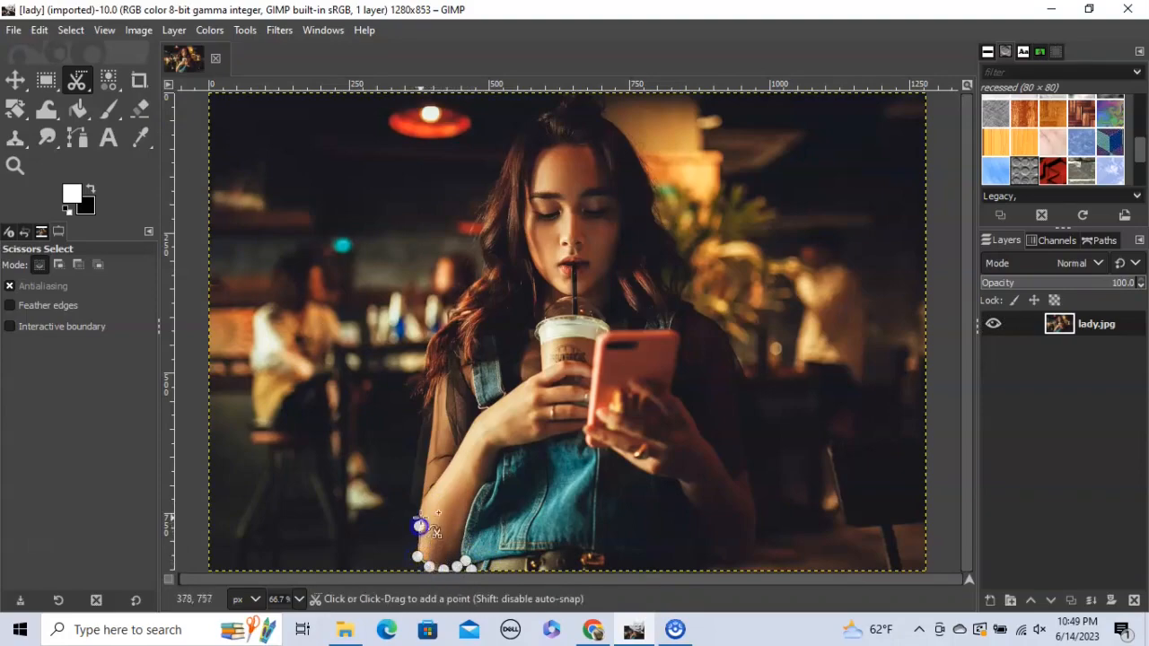
{"action": "left_click", "coordinate": [420, 489]}
{"action": "left_click", "coordinate": [429, 440]}
{"action": "left_click", "coordinate": [433, 407]}
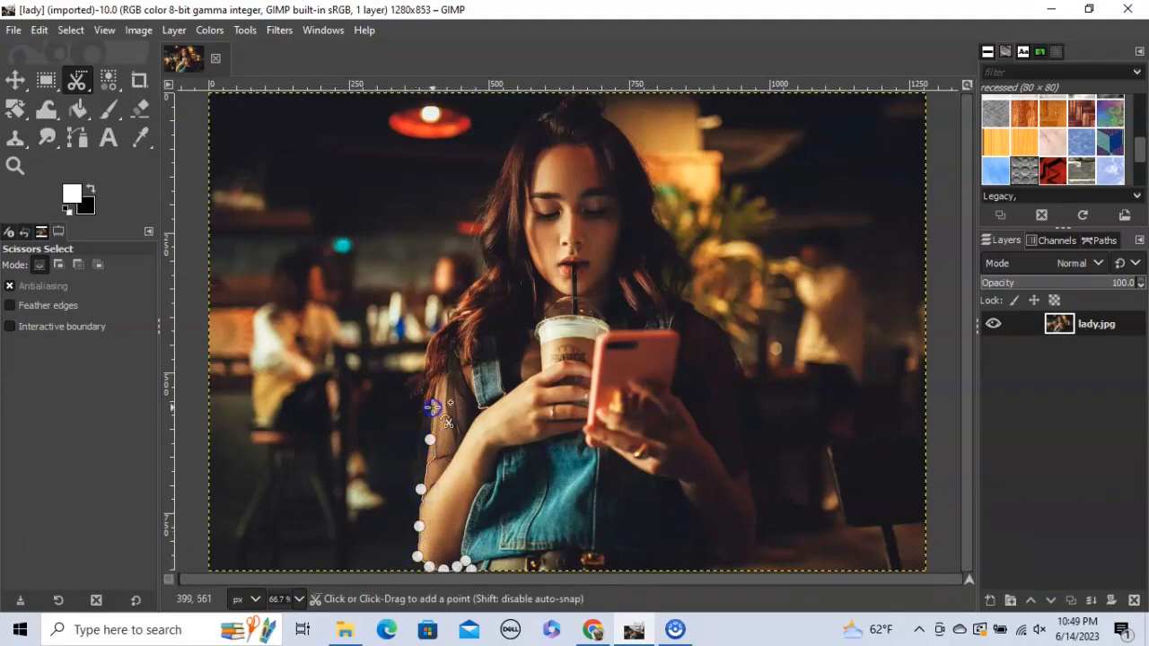
Step: Continue the scissors outline from the upper sleeve over the shoulder and up along the hair to forehead height
{"action": "left_click", "coordinate": [435, 384]}
{"action": "left_click", "coordinate": [427, 362]}
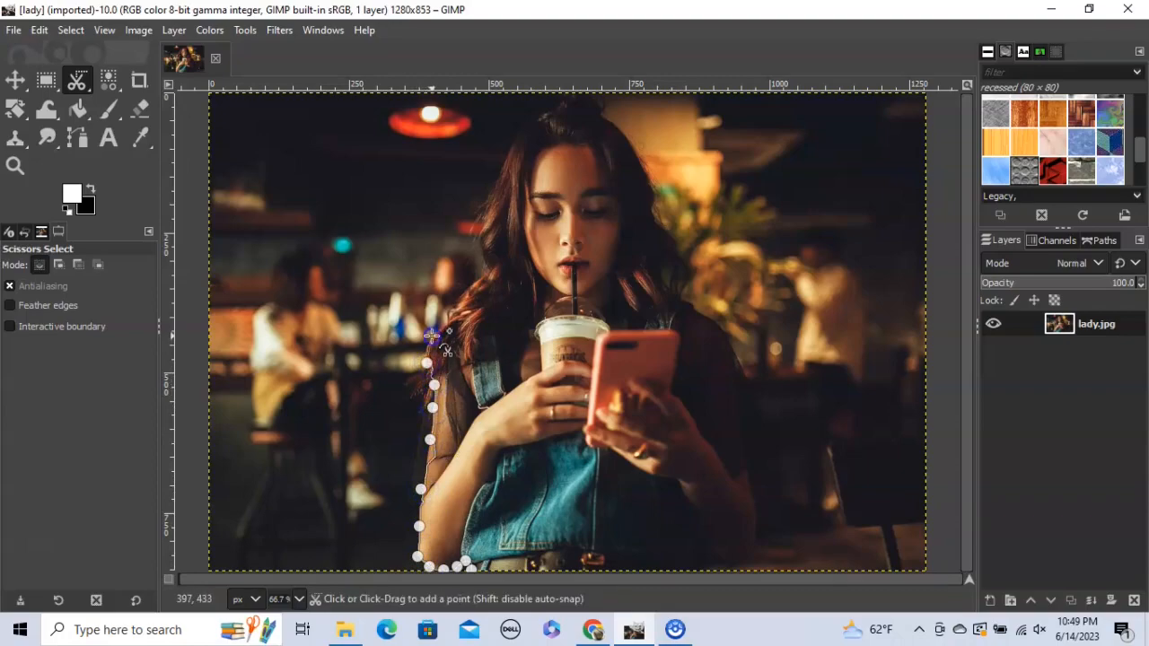
{"action": "left_click", "coordinate": [460, 307]}
{"action": "left_click", "coordinate": [476, 280]}
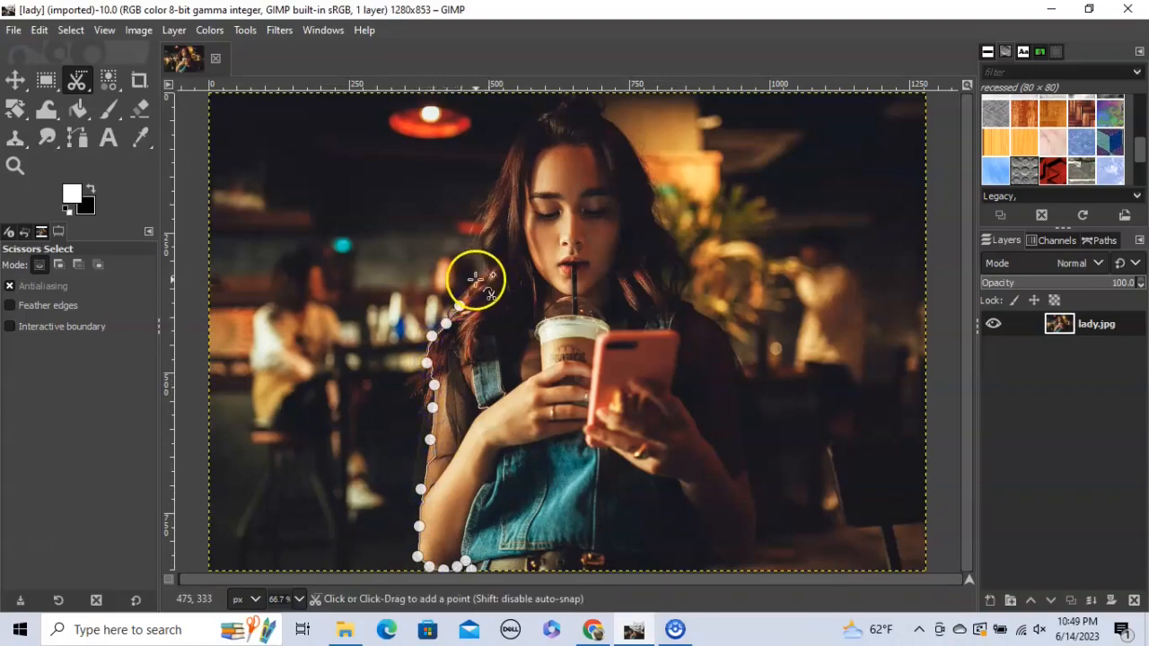
{"action": "left_click", "coordinate": [481, 248]}
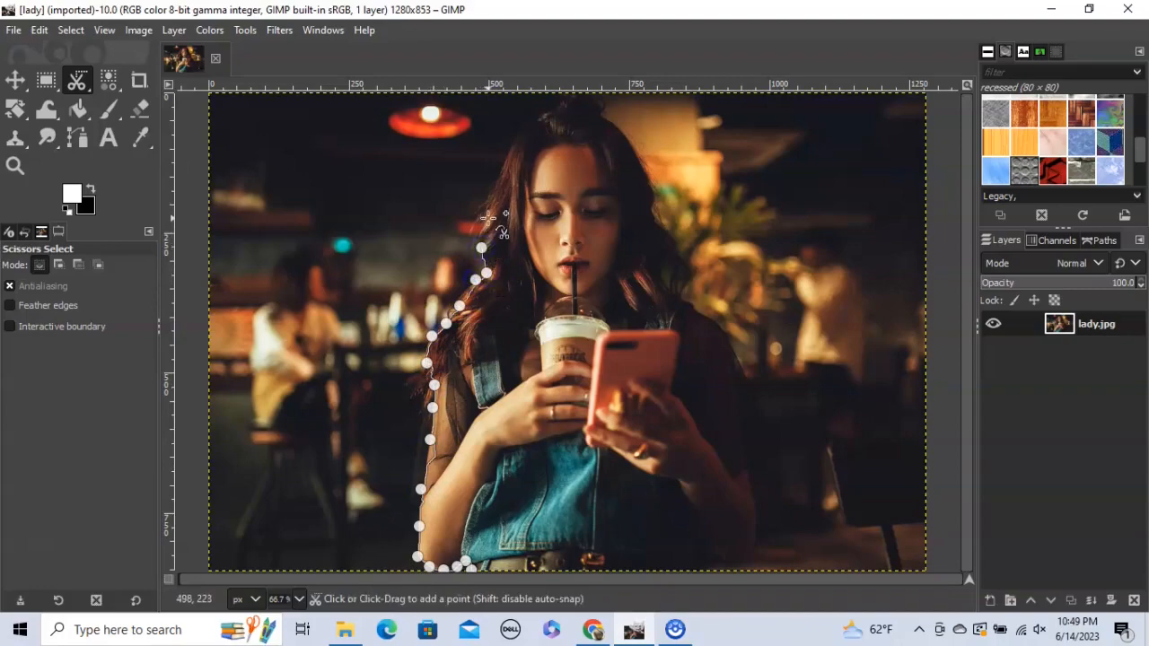
{"action": "left_click", "coordinate": [487, 216]}
{"action": "left_click", "coordinate": [497, 171]}
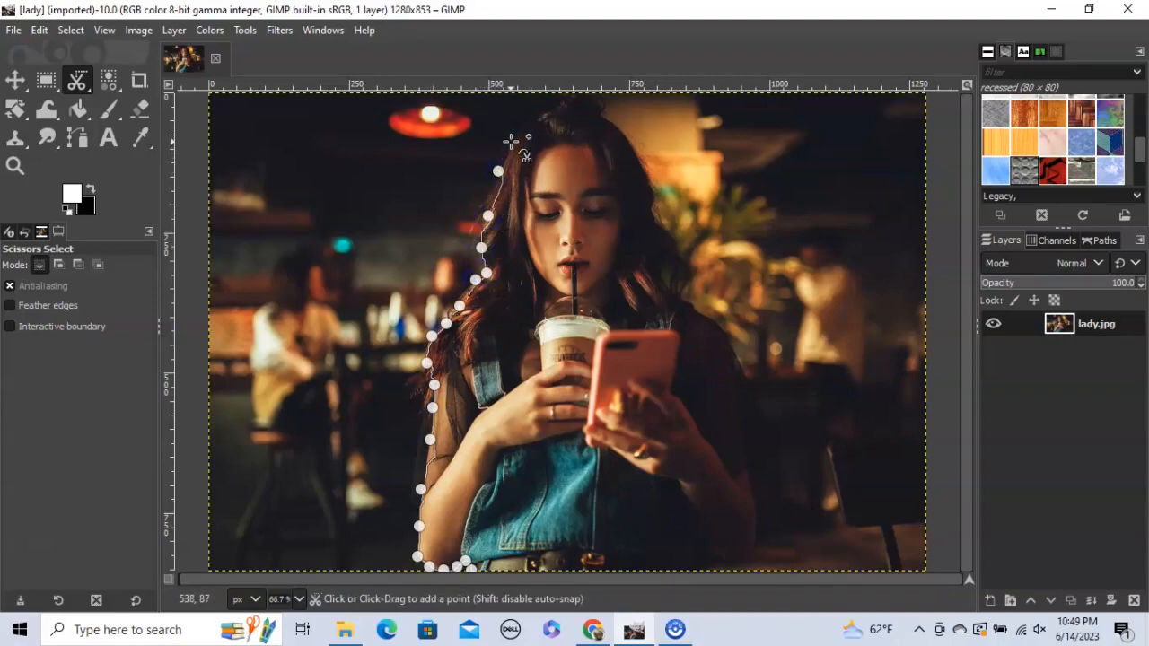
Step: Reposition the newest outline points beside the forehead so the path follows the outer edge of the hair
{"action": "left_click", "coordinate": [500, 173]}
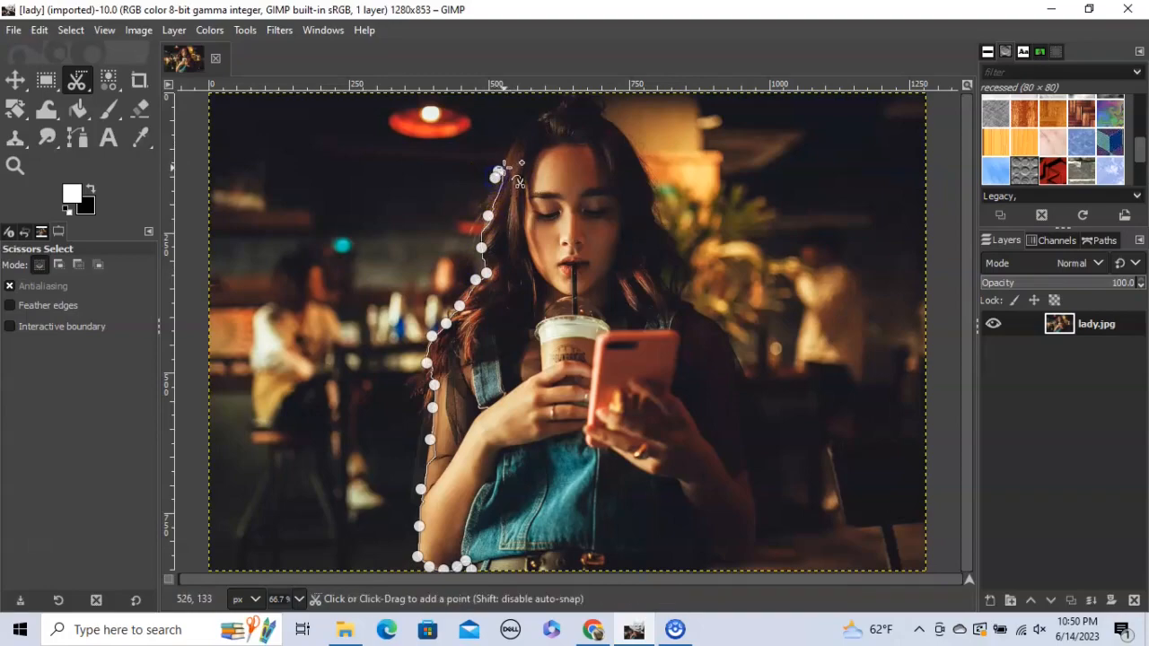
{"action": "left_click", "coordinate": [499, 172]}
{"action": "left_click_drag", "start_coordinate": [499, 171], "coordinate": [492, 186]}
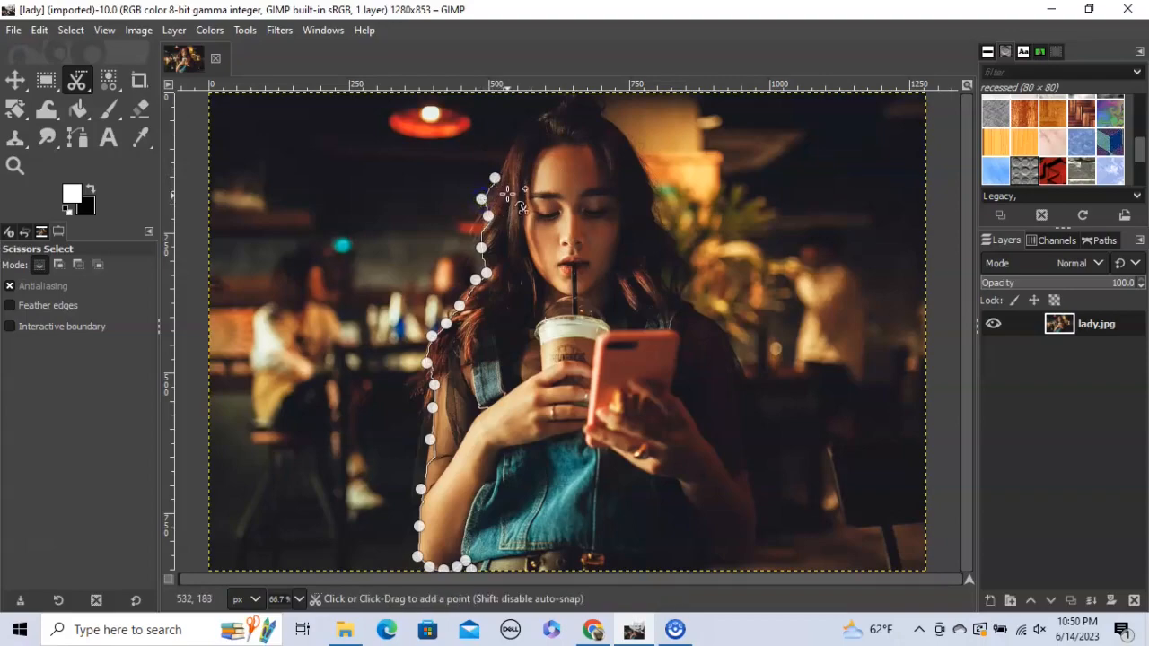
{"action": "left_click", "coordinate": [483, 201]}
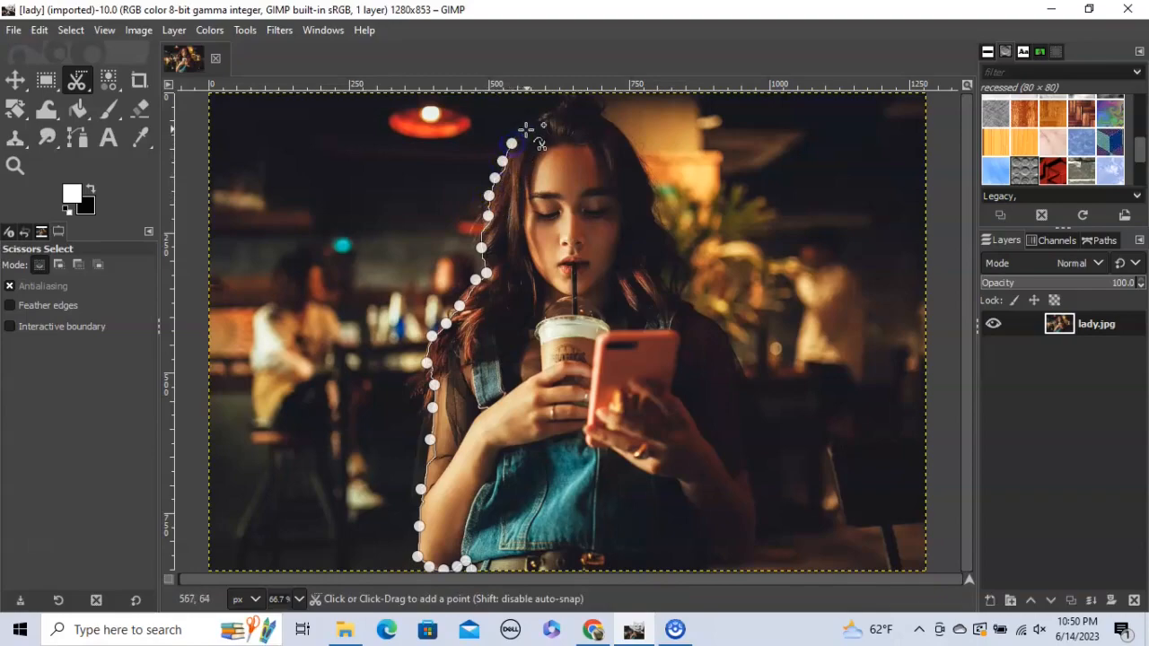
Step: Carry the outline over the top of the head and down the hair on the phone side to the shoulder
{"action": "left_click", "coordinate": [528, 126]}
{"action": "left_click", "coordinate": [569, 114]}
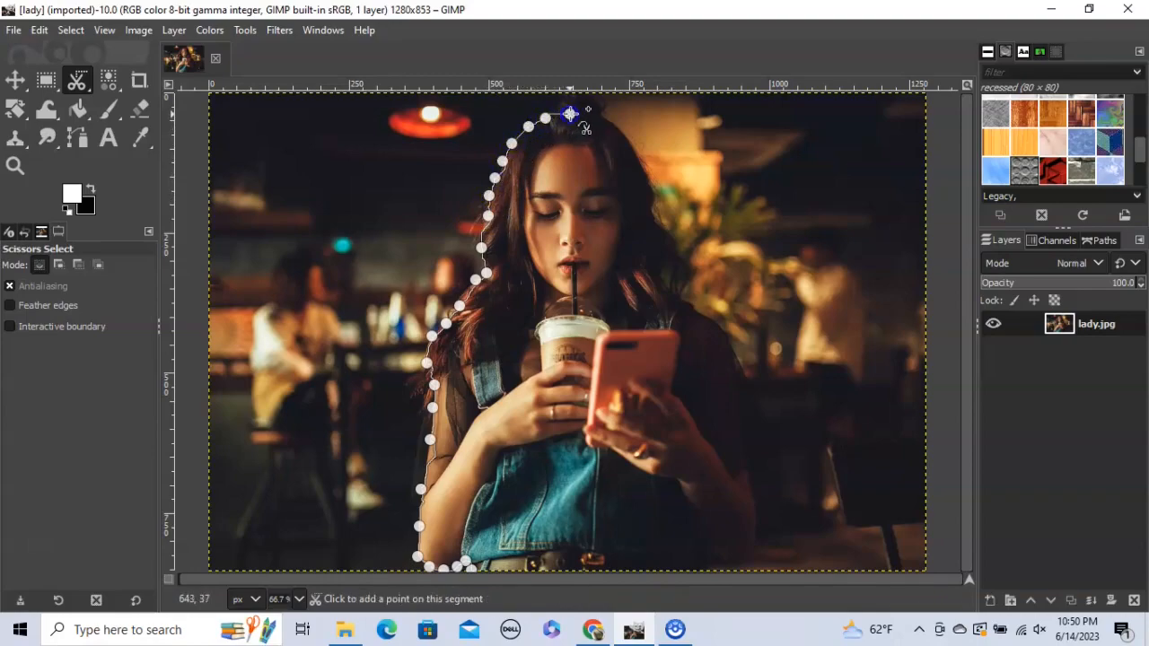
{"action": "left_click", "coordinate": [588, 113]}
{"action": "left_click", "coordinate": [640, 154]}
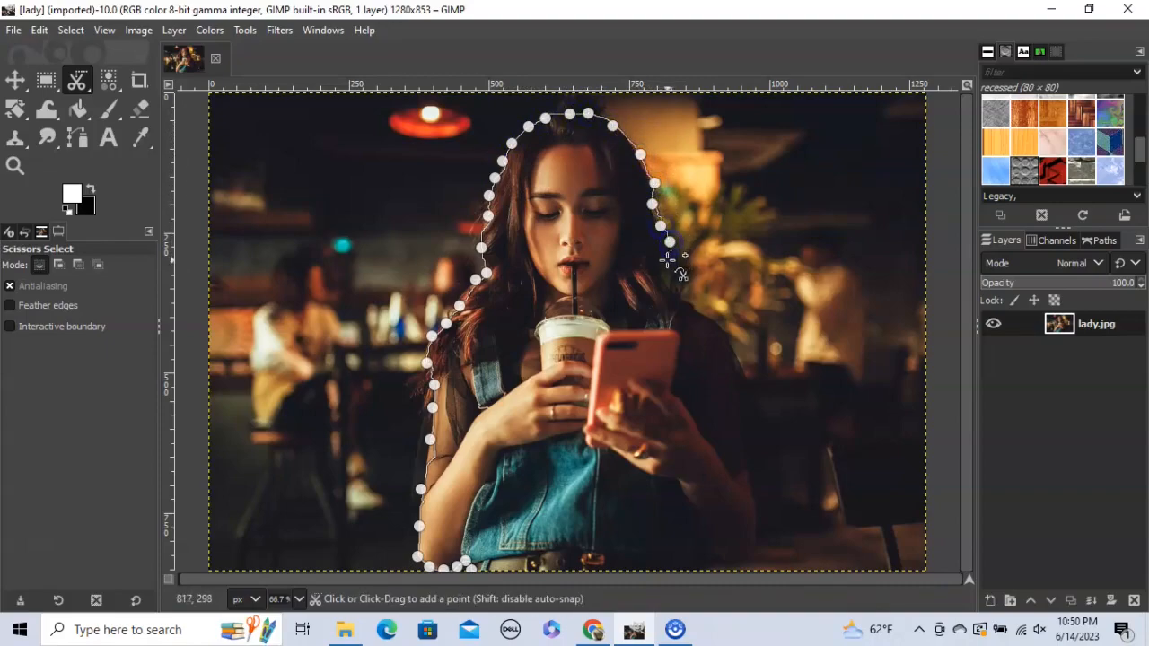
{"action": "left_click", "coordinate": [663, 263]}
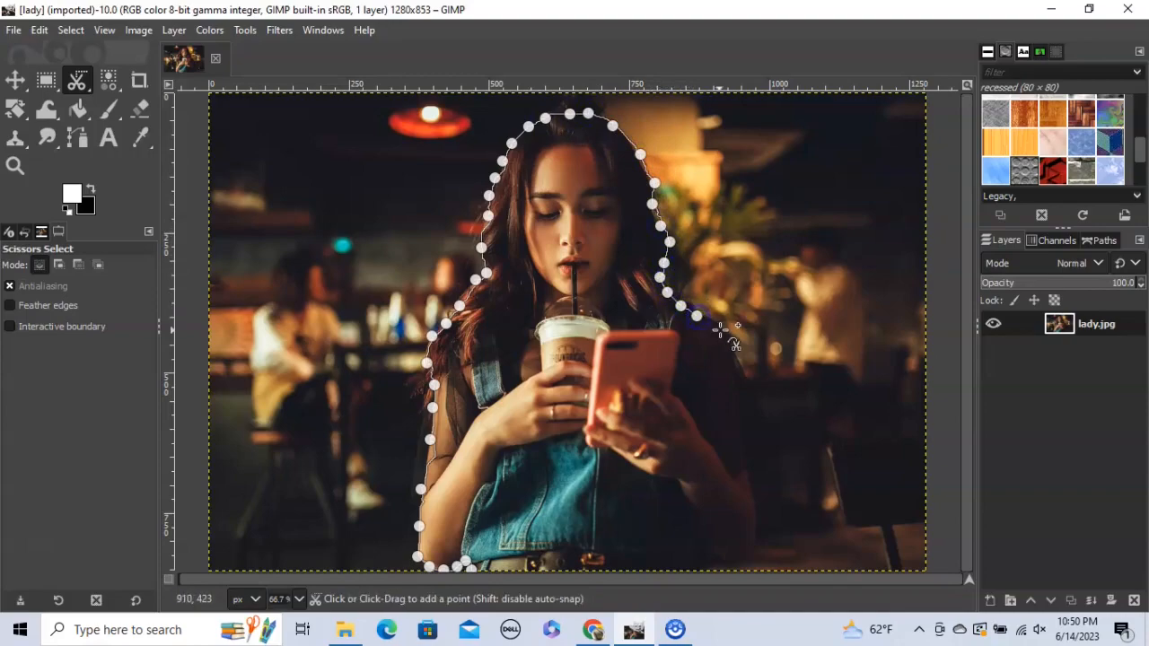
Step: Trace the shoulder and outer arm on the phone side down to the image's lower edge
{"action": "left_click", "coordinate": [722, 330]}
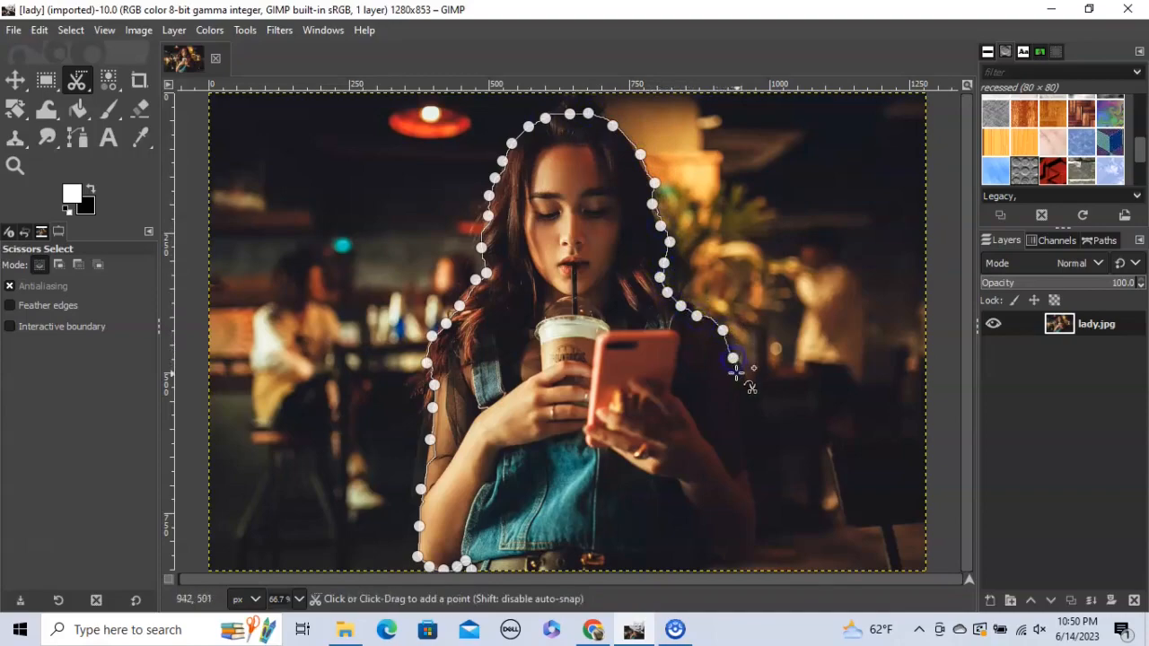
{"action": "left_click", "coordinate": [745, 446]}
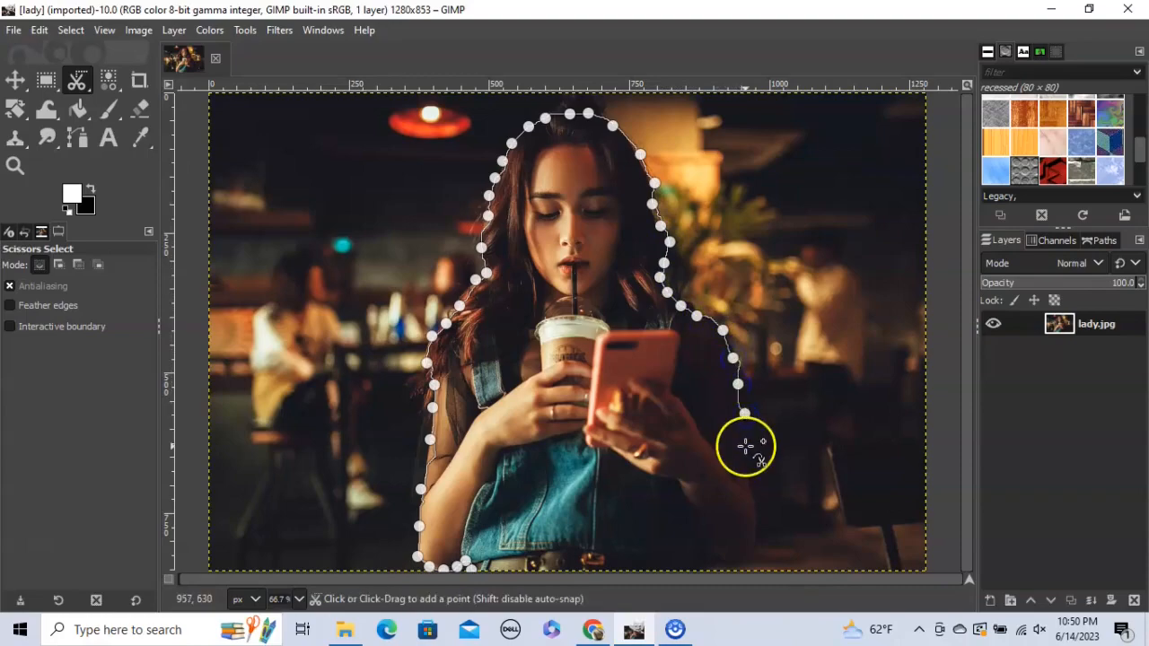
{"action": "left_click", "coordinate": [750, 486]}
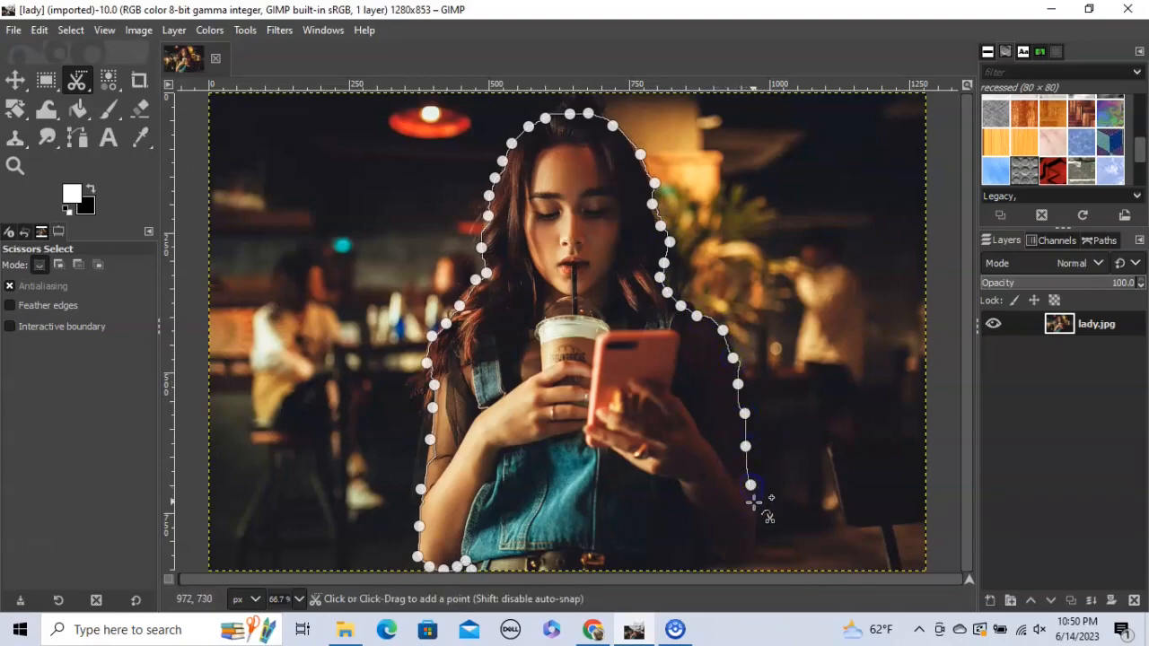
{"action": "left_click", "coordinate": [754, 558]}
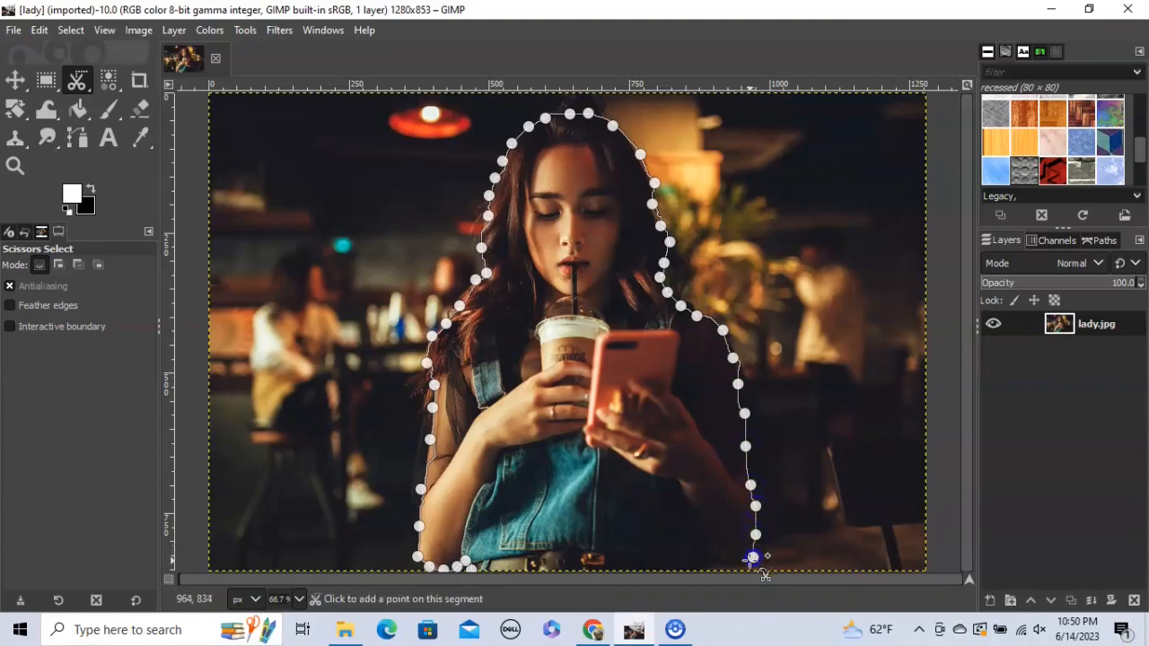
{"action": "left_click", "coordinate": [738, 569]}
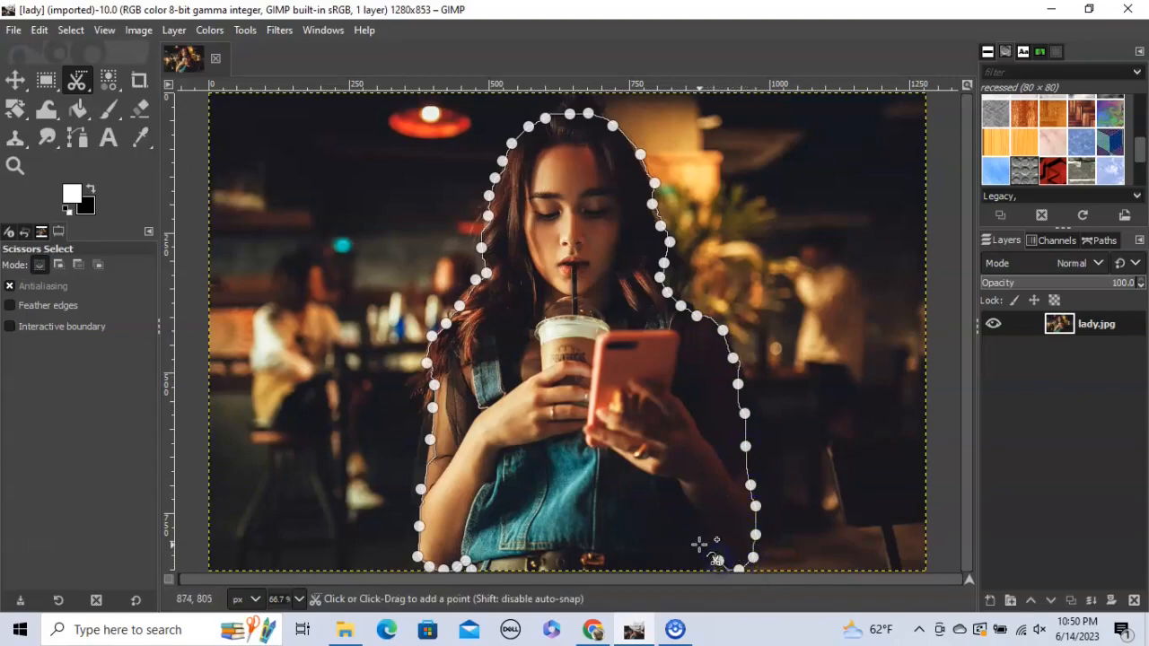
Step: Run the outline along the image's lower edge back to its first point, close it, and convert it to a selection
{"action": "left_click", "coordinate": [699, 544]}
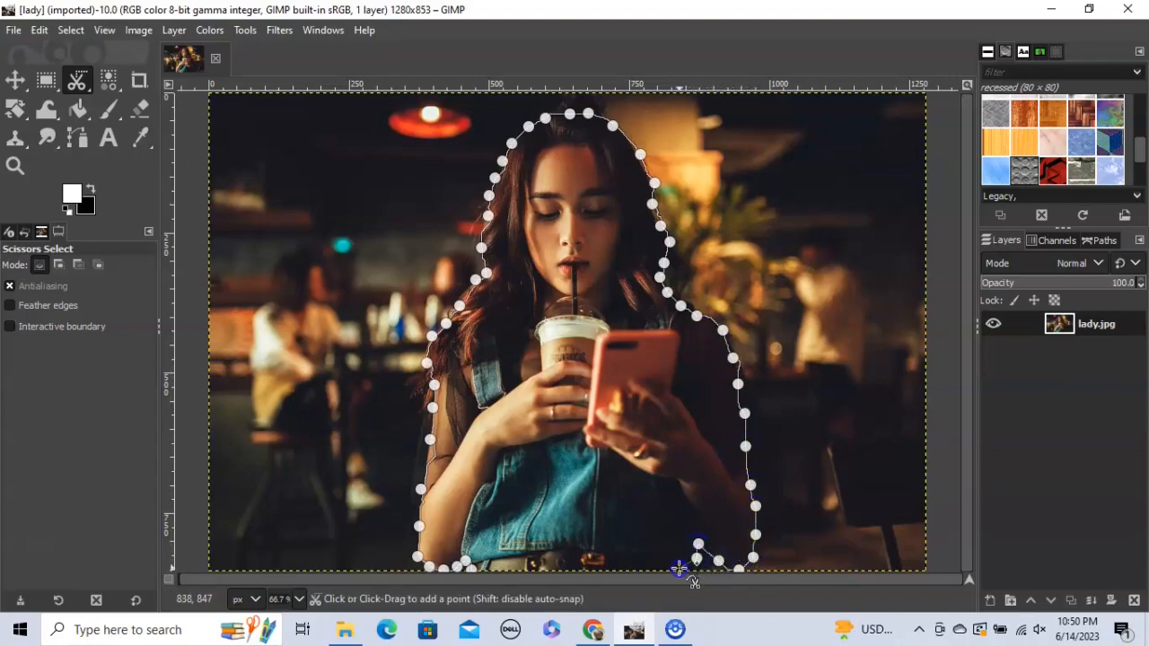
{"action": "left_click", "coordinate": [631, 568]}
{"action": "left_click", "coordinate": [583, 568]}
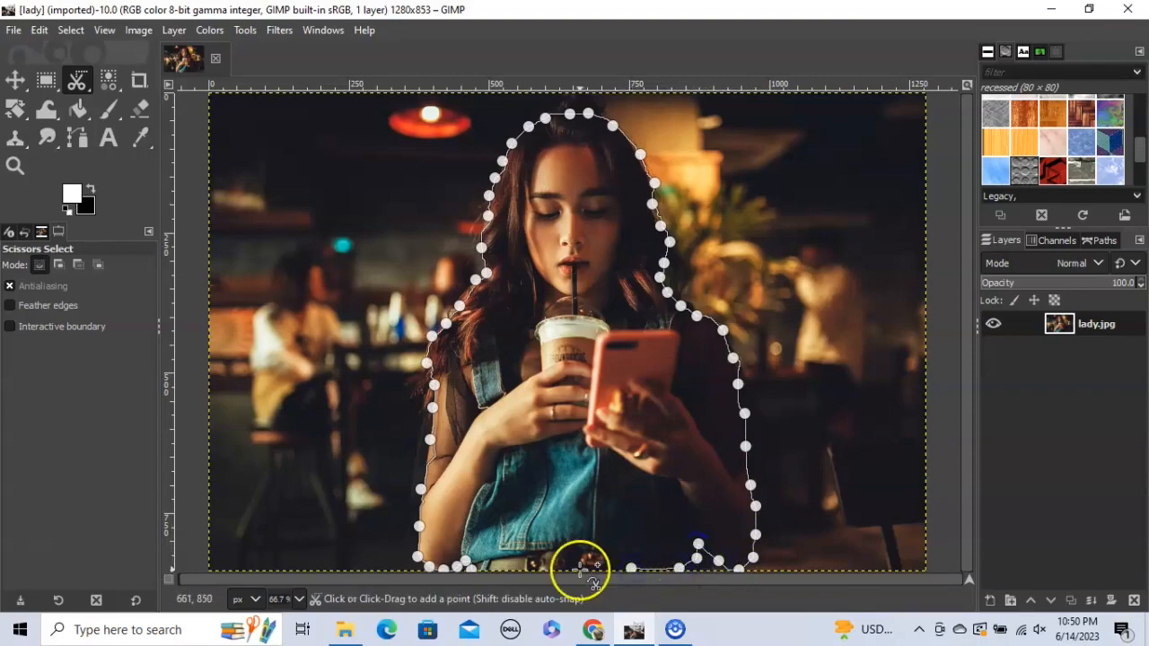
{"action": "left_click", "coordinate": [510, 569]}
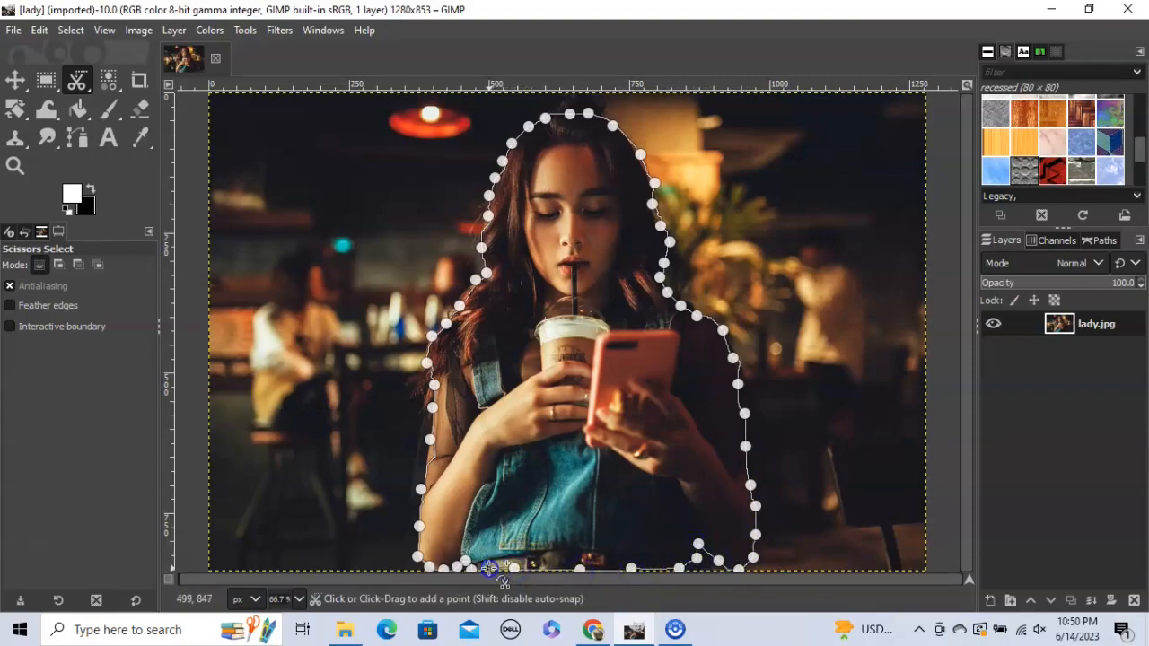
{"action": "left_click", "coordinate": [489, 567]}
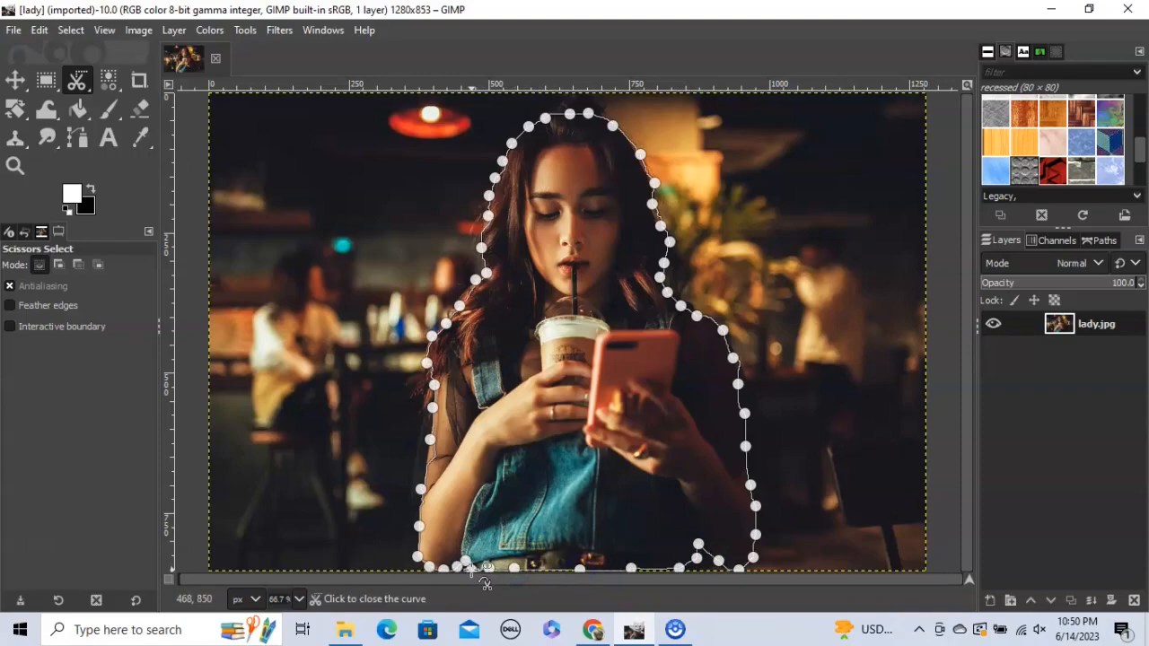
{"action": "left_click", "coordinate": [471, 569]}
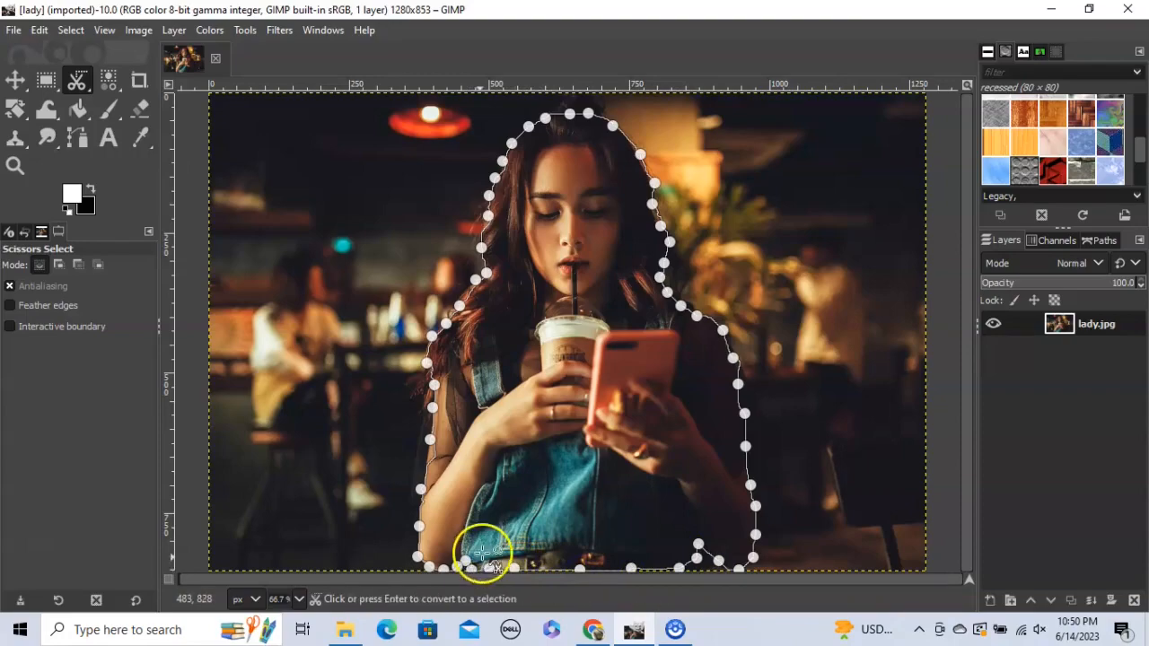
{"action": "left_click", "coordinate": [567, 377]}
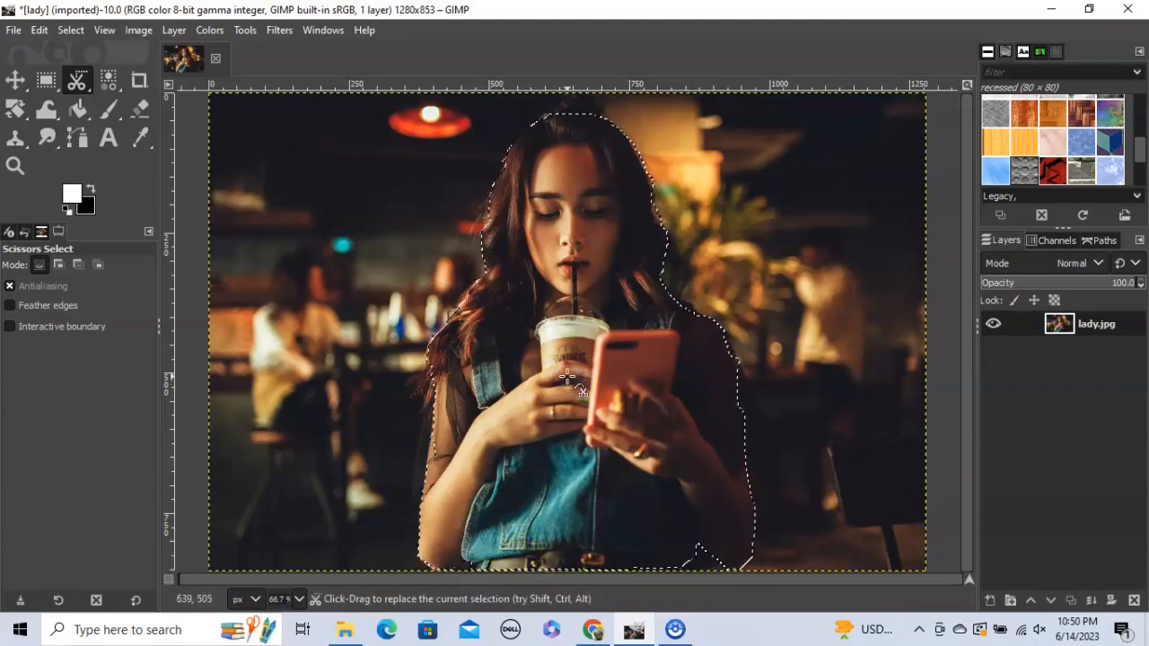
Step: Paste a copy of the selected woman onto a new layer and hide the lady.jpg layer
{"action": "key", "text": "ctrl+c"}
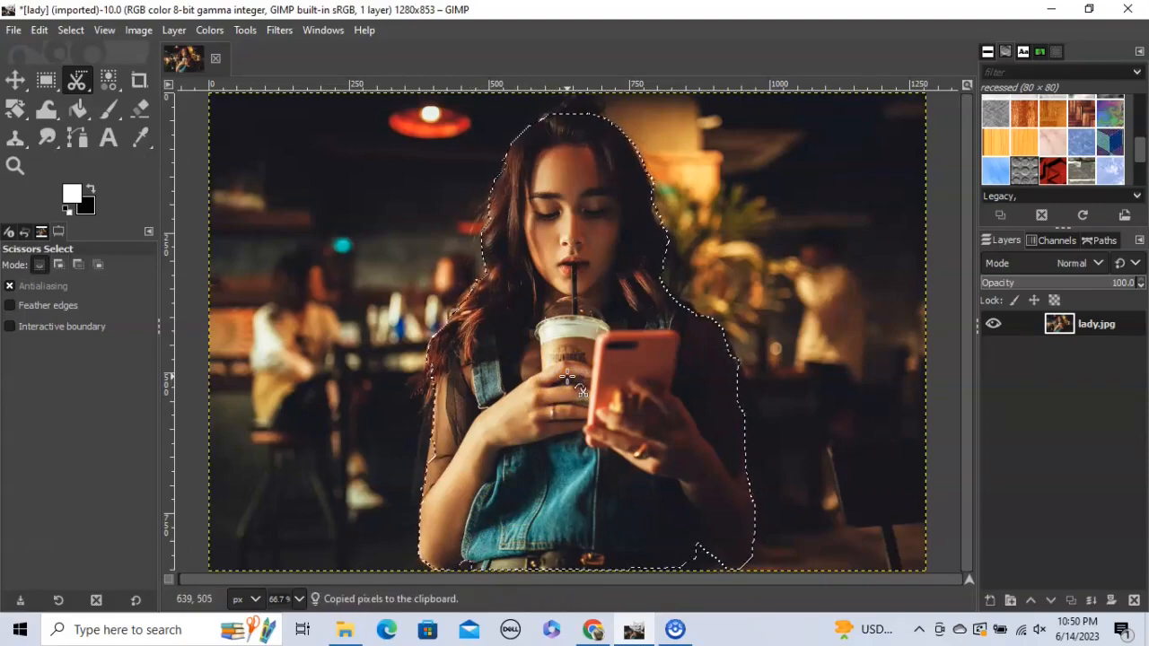
{"action": "key", "text": "ctrl+v"}
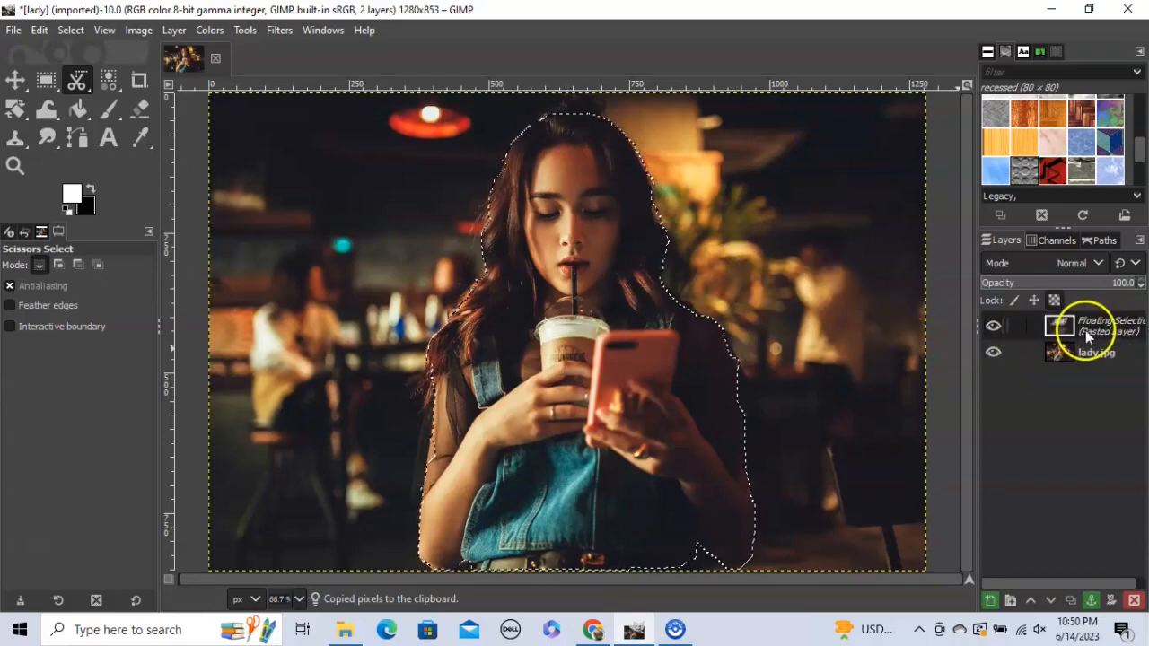
{"action": "left_click", "coordinate": [991, 600]}
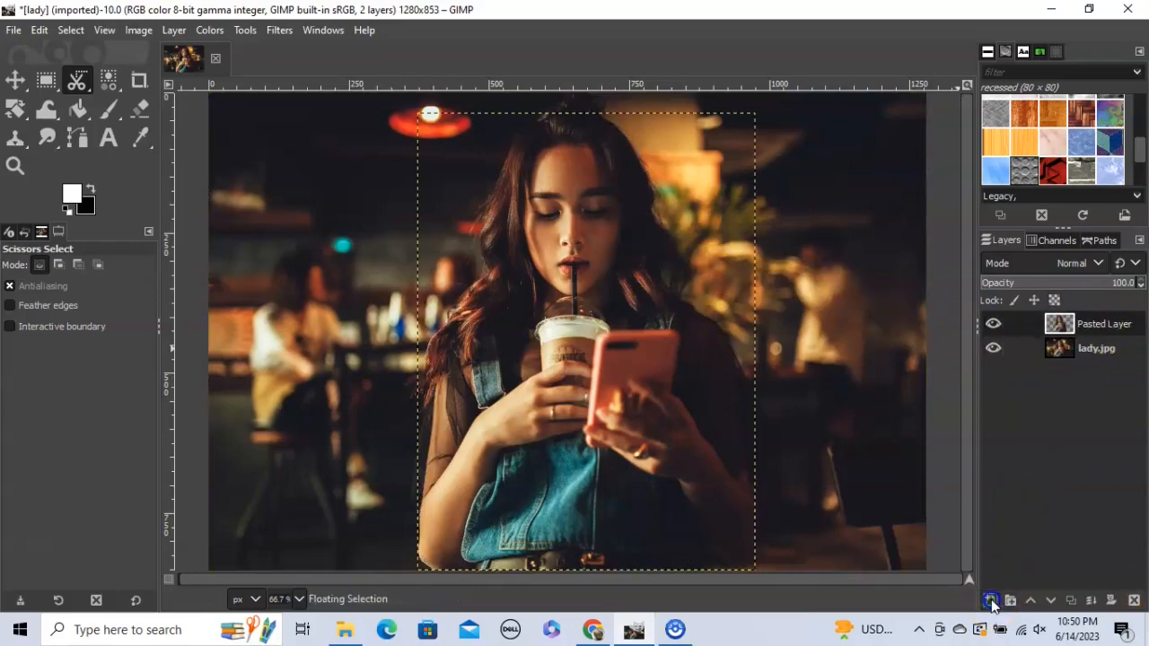
{"action": "left_click", "coordinate": [996, 349]}
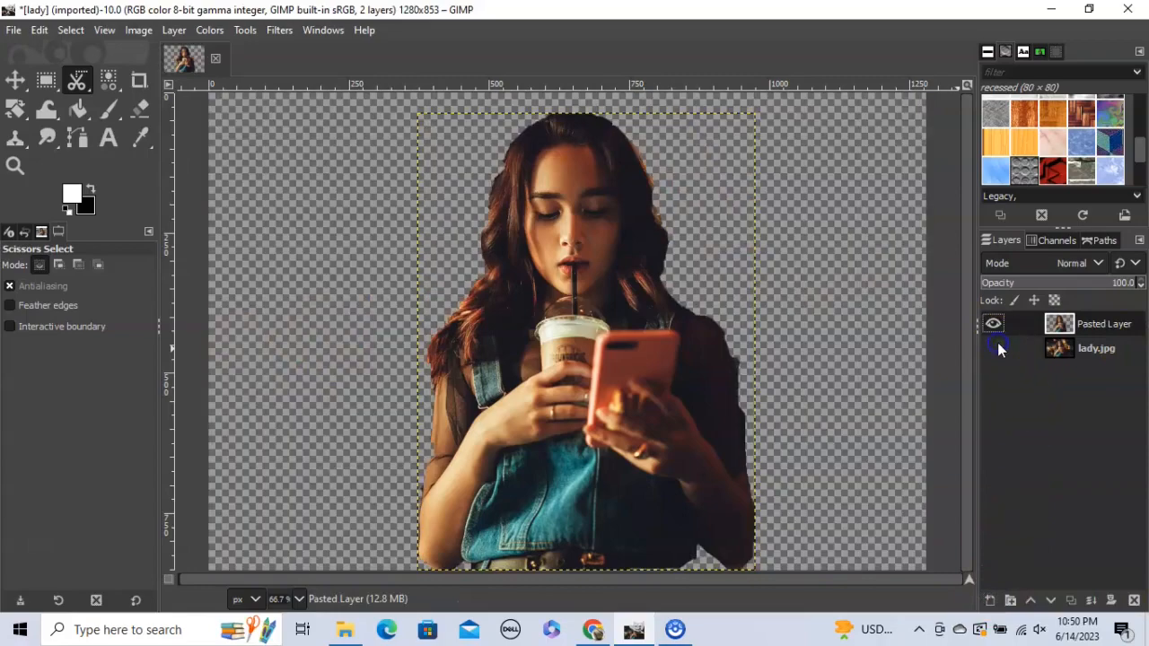
Step: Export the cut-out as new image2.png in the Remove Background folder, keeping the default PNG options
{"action": "left_click", "coordinate": [13, 31]}
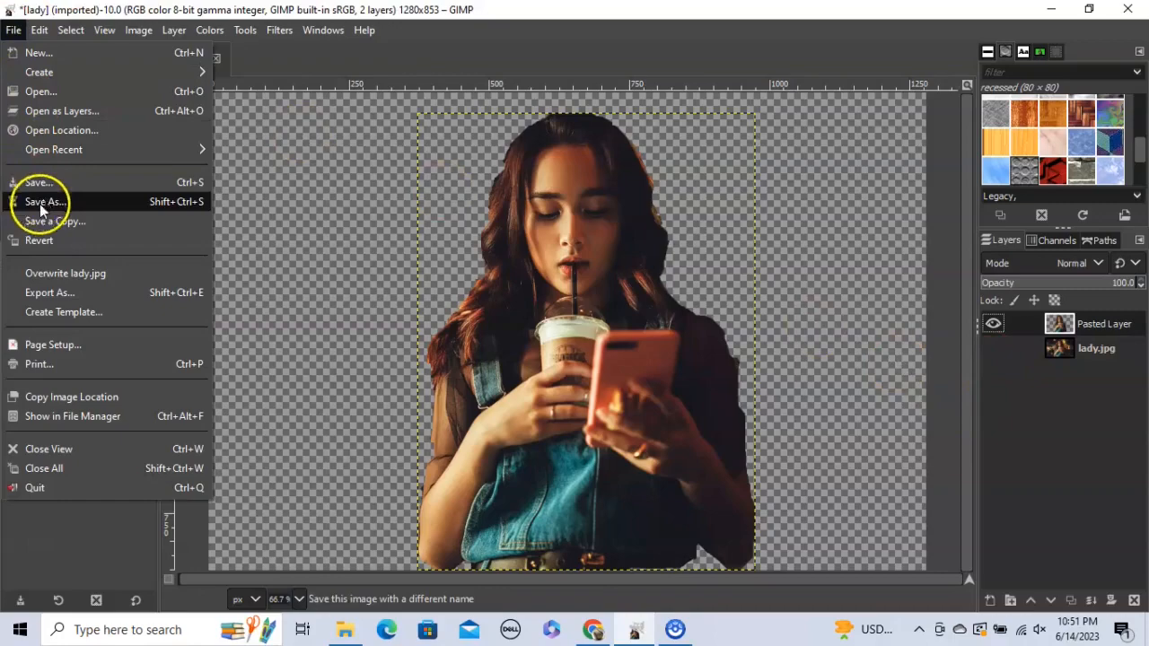
{"action": "left_click", "coordinate": [47, 292]}
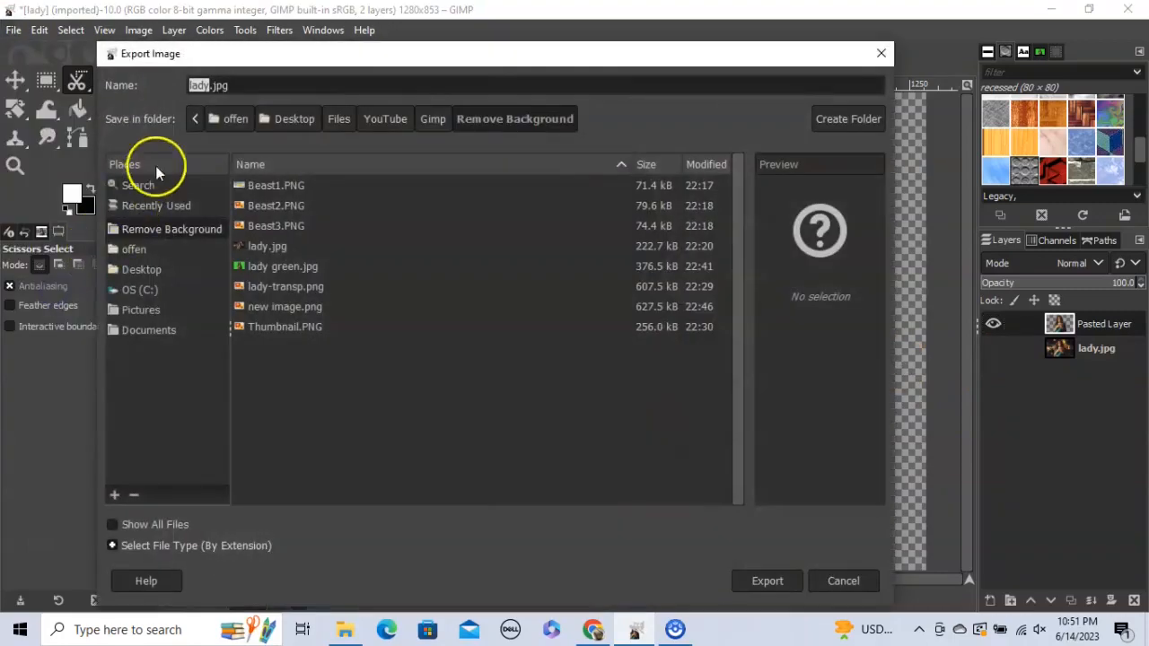
{"action": "left_click_drag", "start_coordinate": [247, 89], "coordinate": [131, 86]}
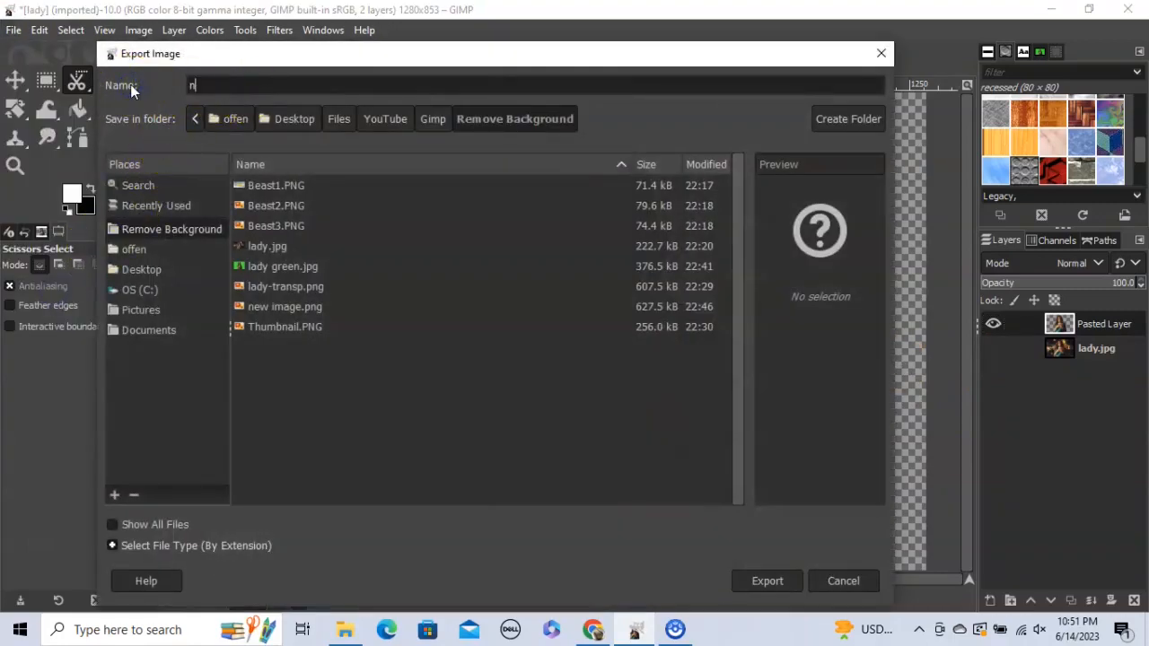
{"action": "type", "text": "new image2.png"}
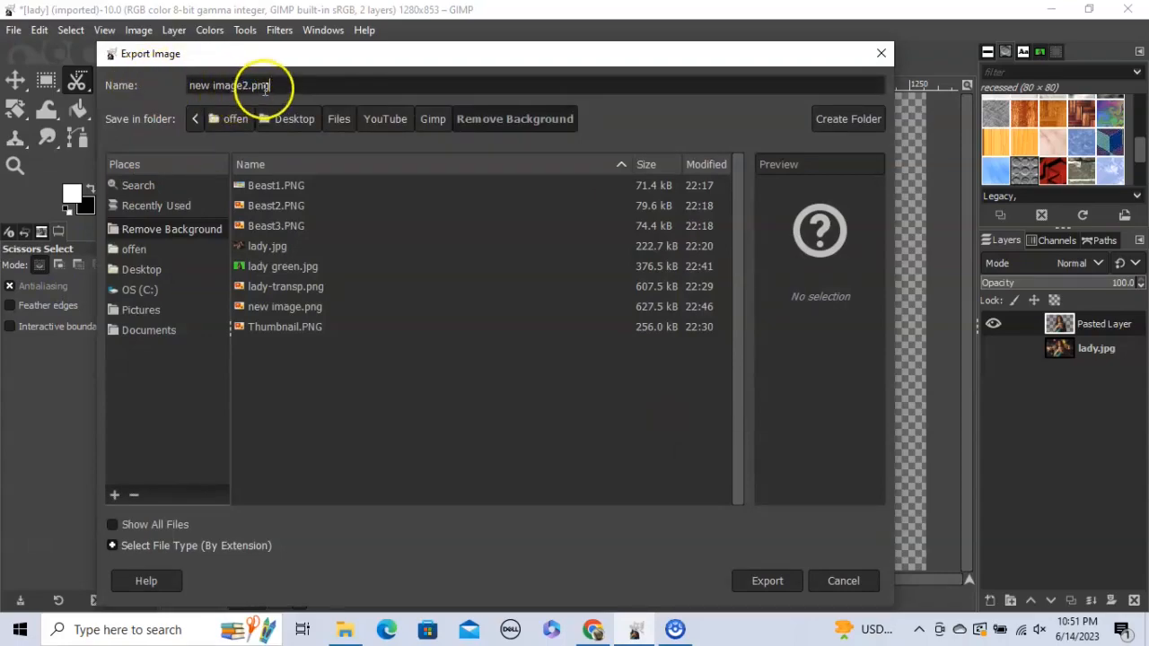
{"action": "left_click", "coordinate": [775, 590]}
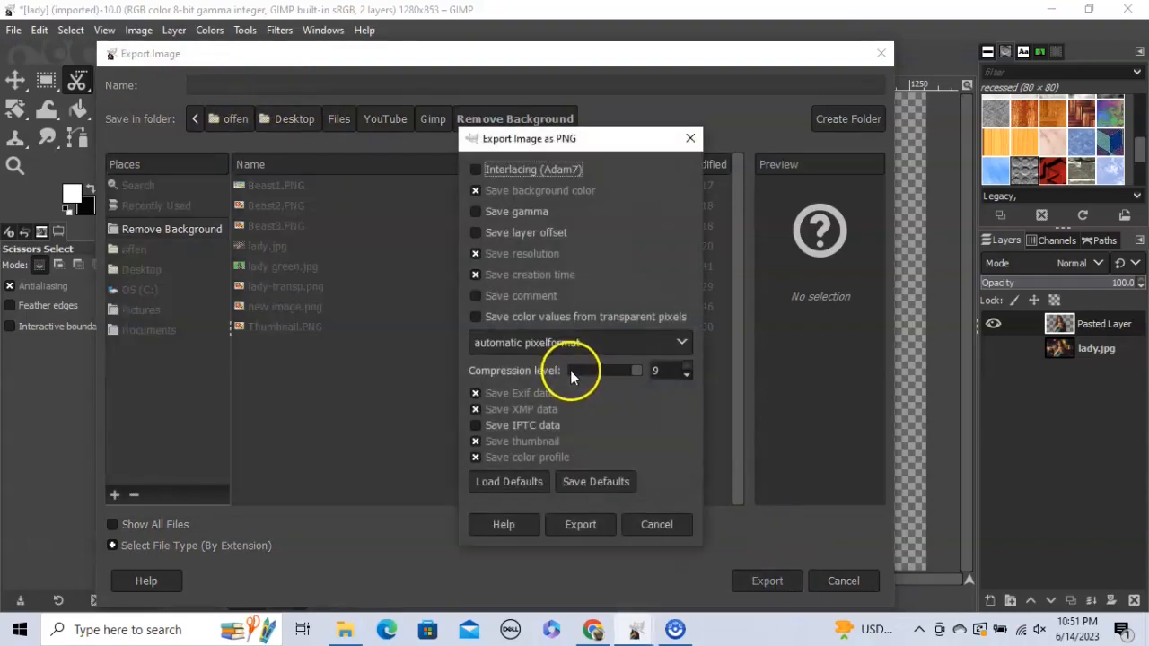
{"action": "left_click", "coordinate": [581, 526]}
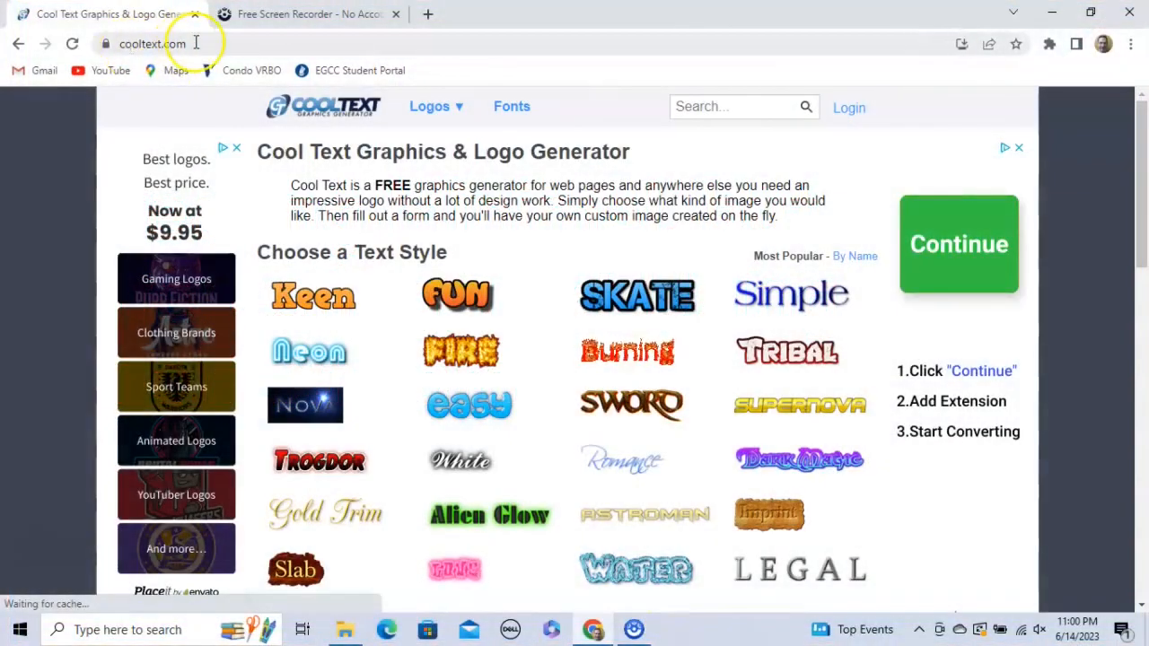
Step: Open the Fun text style's logo generator on cooltext.com and dismiss the interrupting ad
{"action": "left_click", "coordinate": [120, 44]}
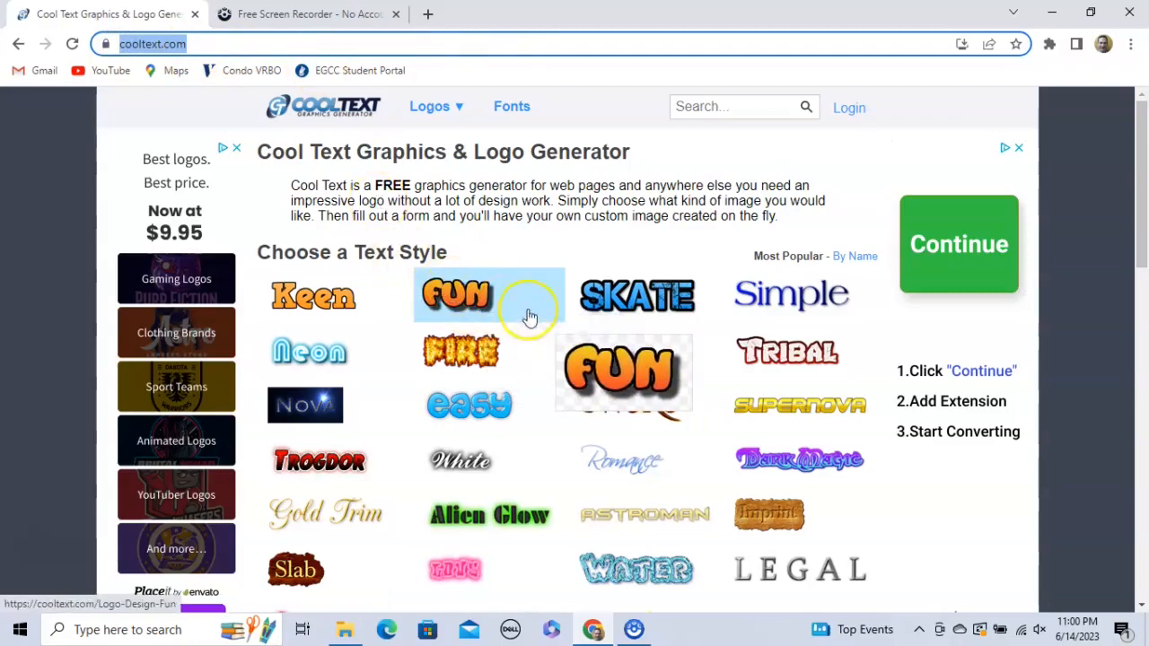
{"action": "left_click", "coordinate": [456, 301]}
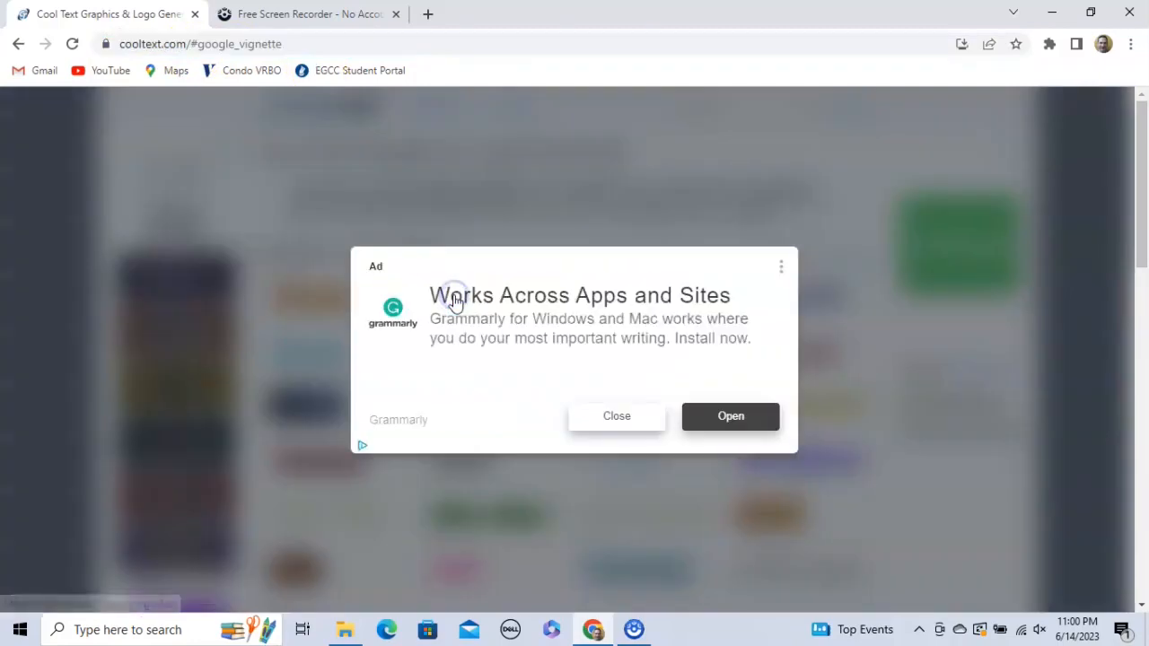
{"action": "left_click", "coordinate": [629, 419]}
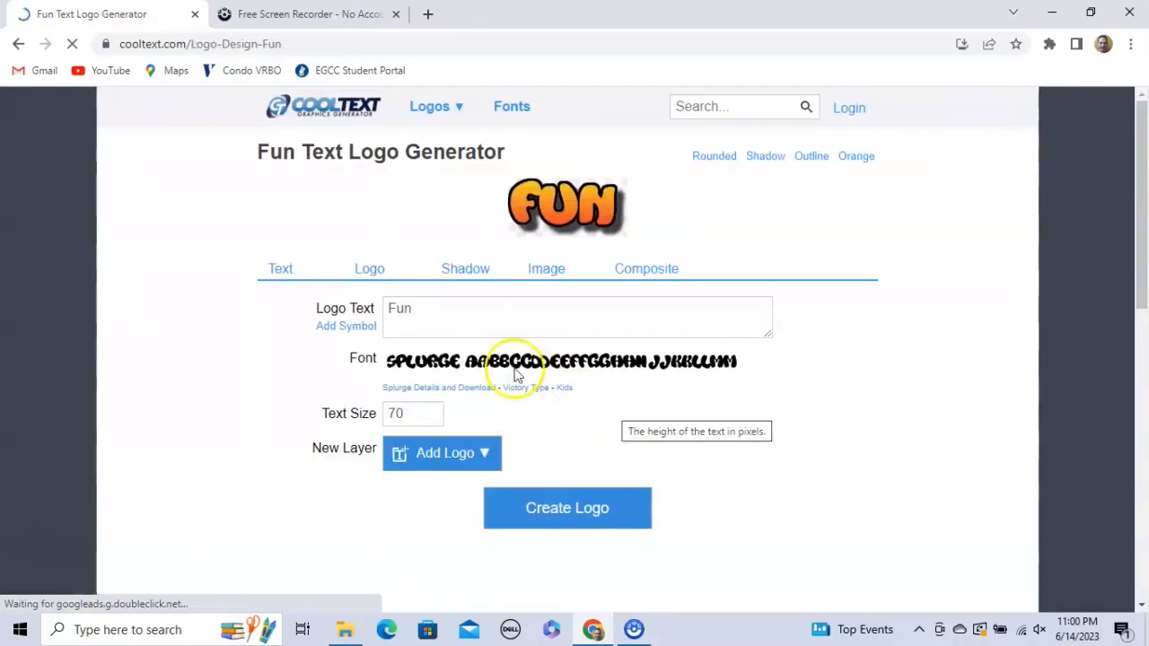
Step: Replace the logo text with "Great Tomatoes in 3 Easy Steps!!!"
{"action": "left_click", "coordinate": [392, 309]}
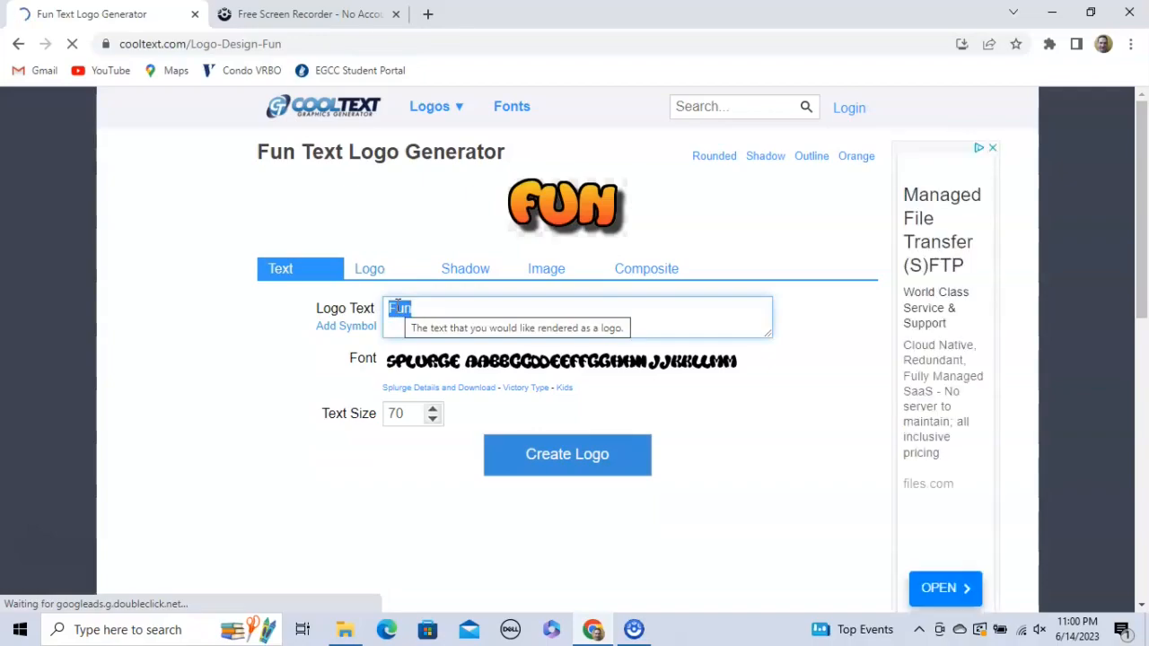
{"action": "type", "text": "Great"}
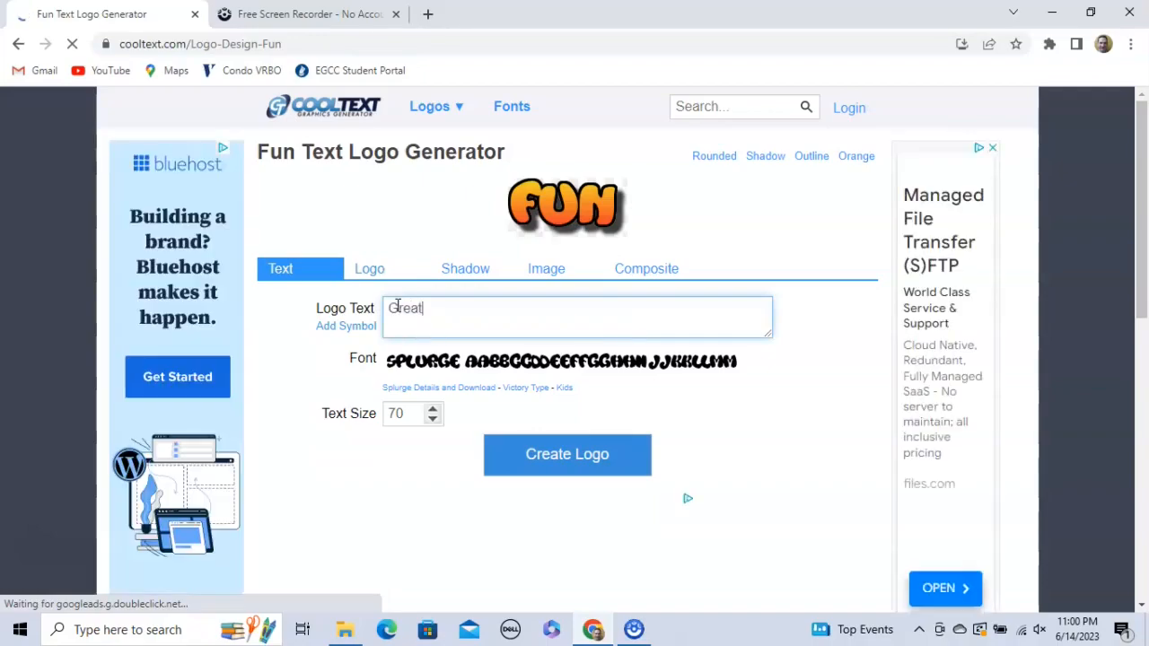
{"action": "type", "text": " Tom"}
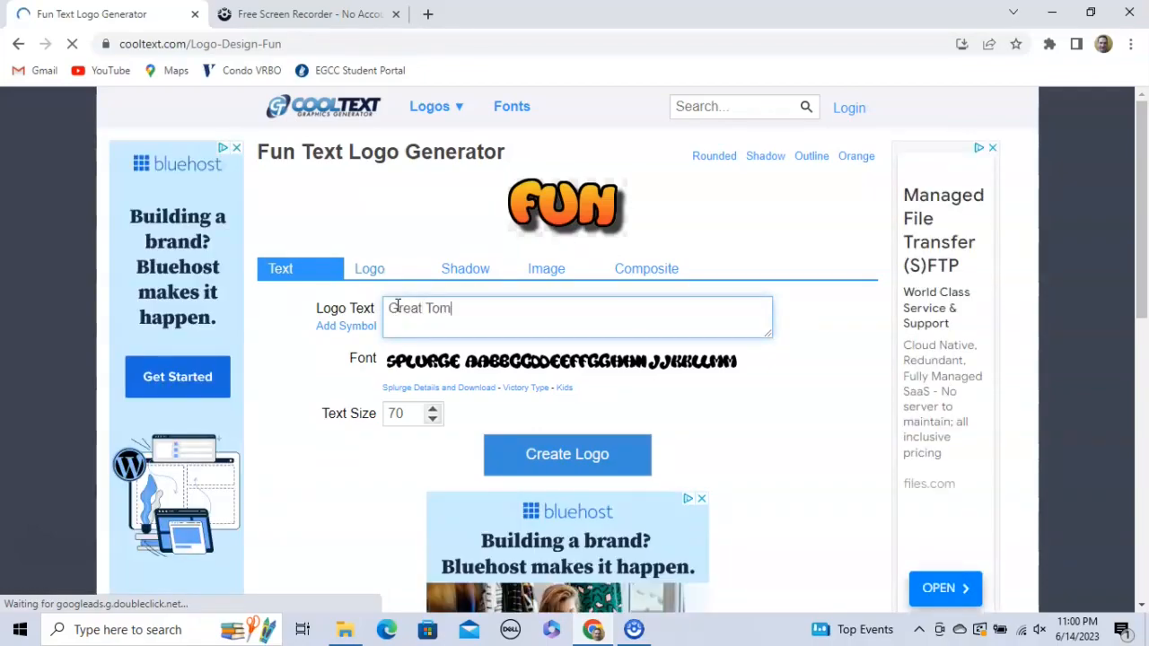
{"action": "type", "text": "atoes"}
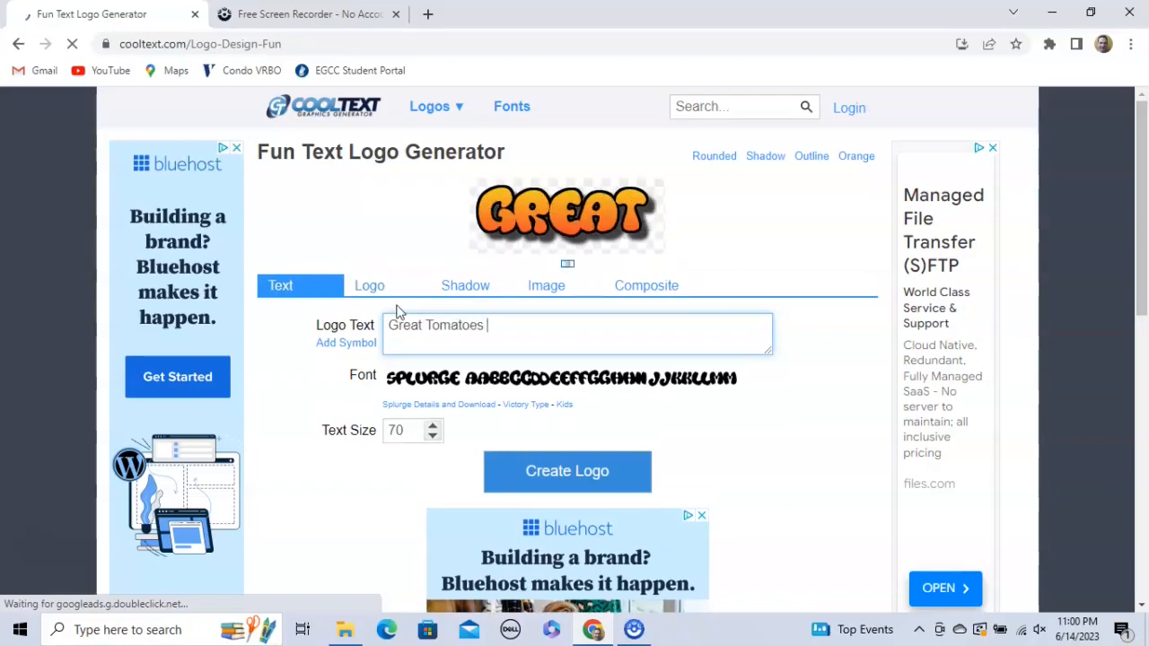
{"action": "type", "text": " in Thr"}
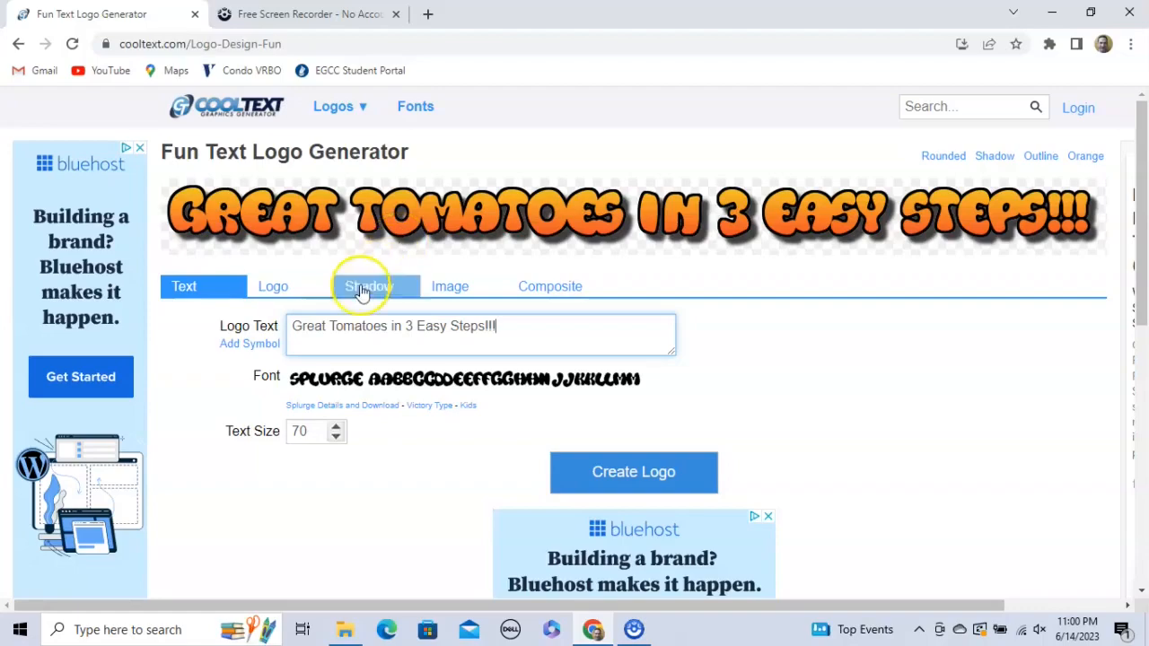
Step: Review the logo generator's font, text size, colour, outline, shadow, image and composite settings without changing them
{"action": "mouse_move", "coordinate": [321, 384]}
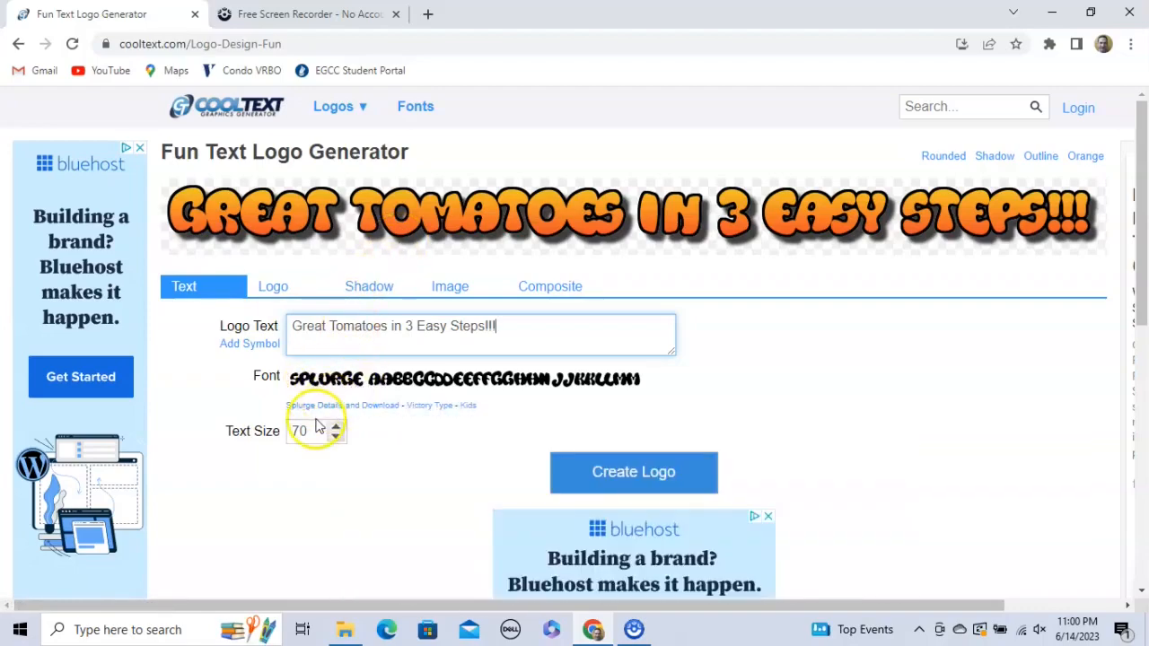
{"action": "left_click", "coordinate": [273, 285]}
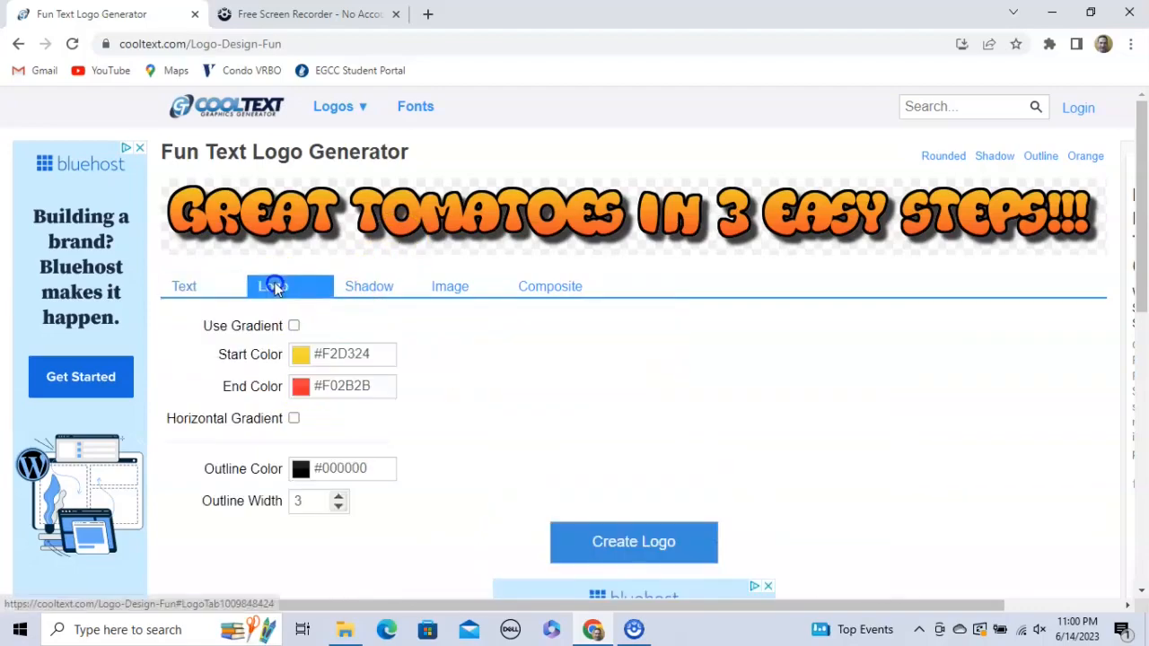
{"action": "left_click", "coordinate": [361, 287]}
{"action": "left_click", "coordinate": [436, 287]}
{"action": "left_click", "coordinate": [533, 287]}
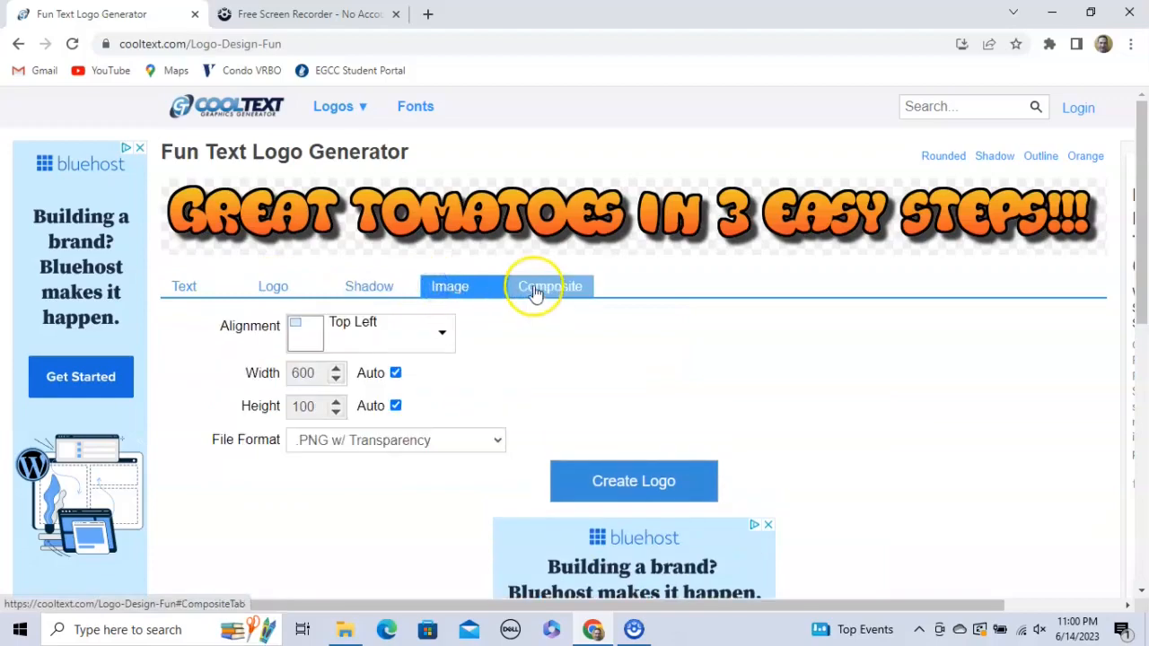
{"action": "left_click", "coordinate": [274, 293]}
{"action": "left_click", "coordinate": [188, 288]}
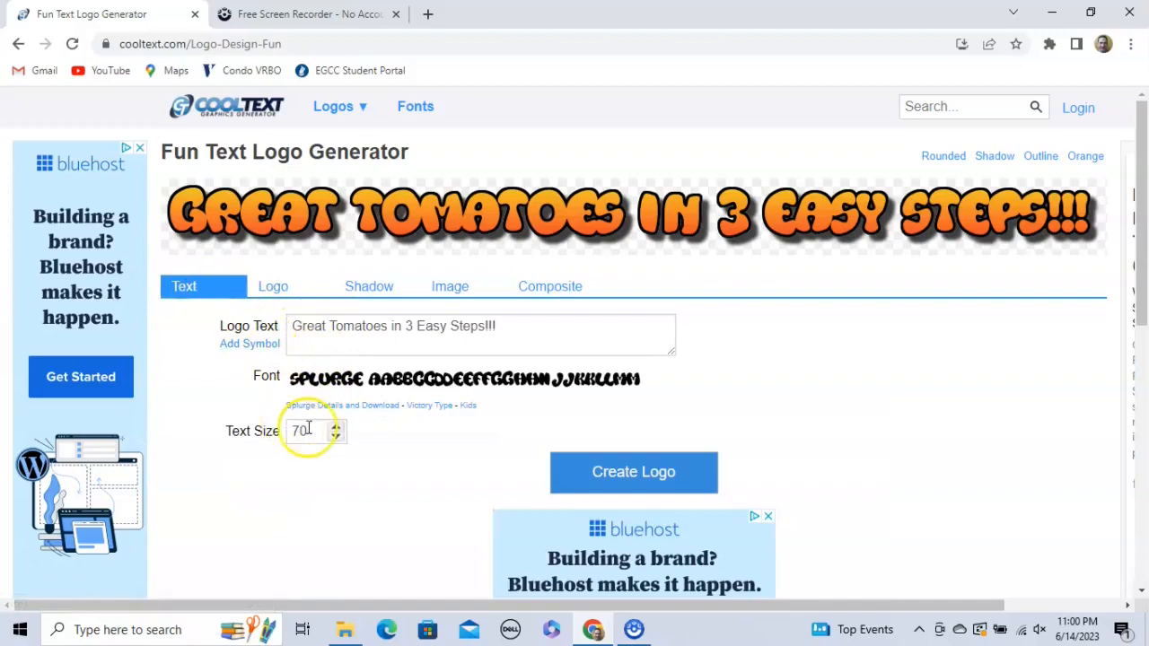
Step: Create the tomatoes text logo with the current settings and download the generated image as a PNG
{"action": "left_click", "coordinate": [644, 476]}
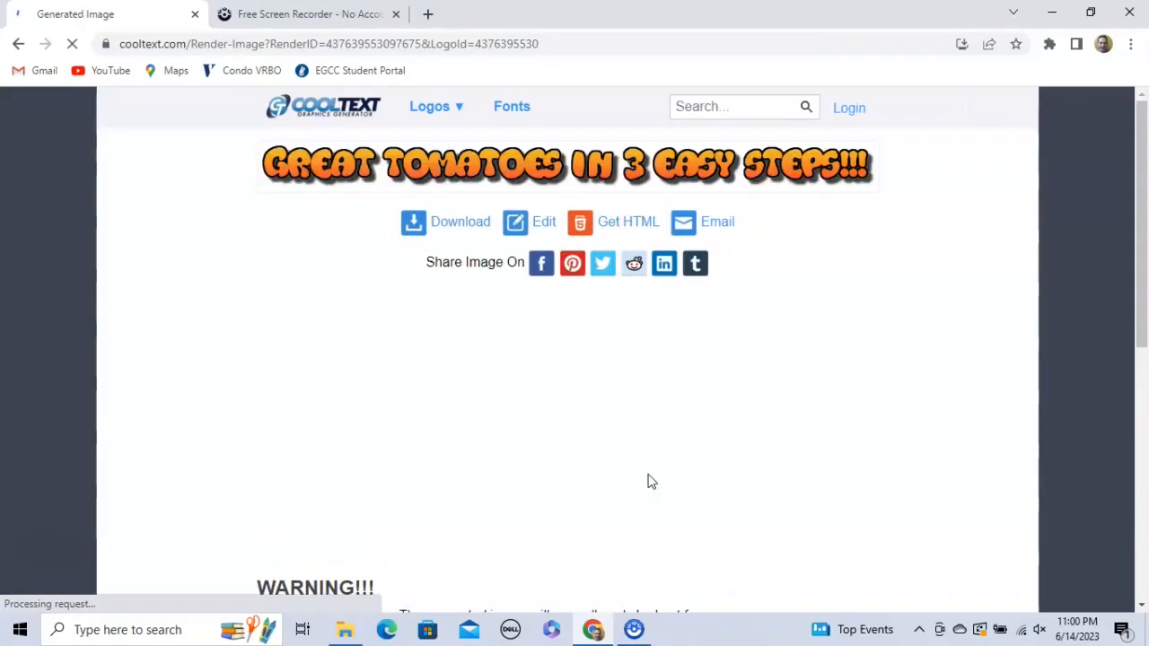
{"action": "left_click", "coordinate": [468, 232]}
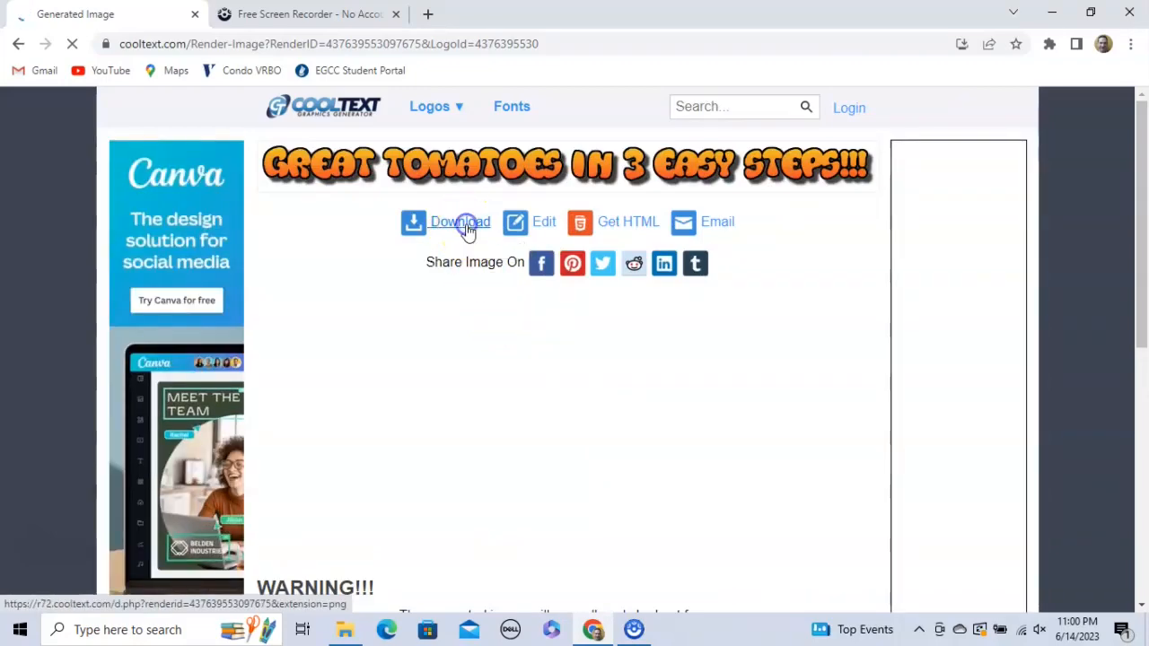